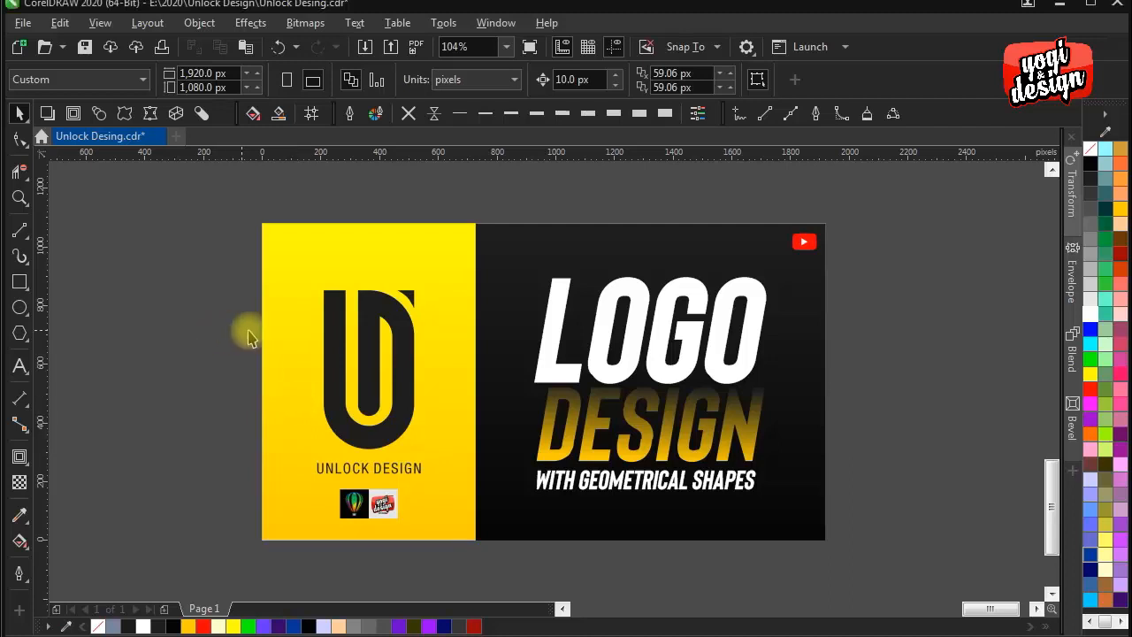
drag(461, 415, 594, 419)
scroll(525, 400, up, 1)
drag(525, 407, 442, 378)
scroll(472, 382, down, 1)
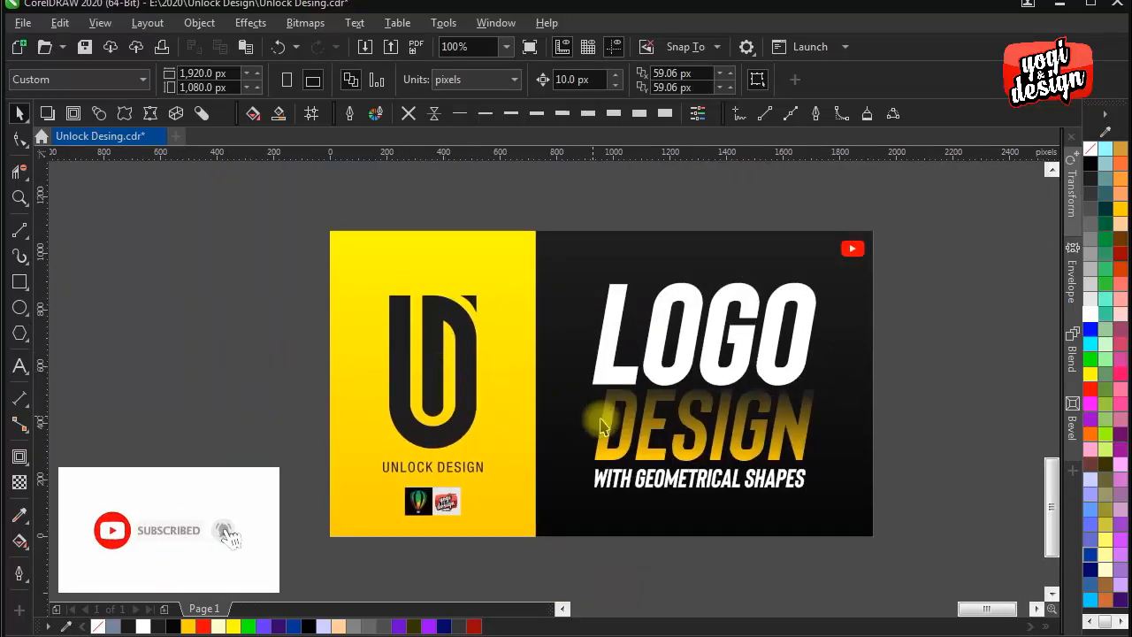
- Move the complete finished logo artwork off the page, leaving the page blank, and deselect it
drag(816, 457, 766, 450)
scroll(766, 456, down, 1)
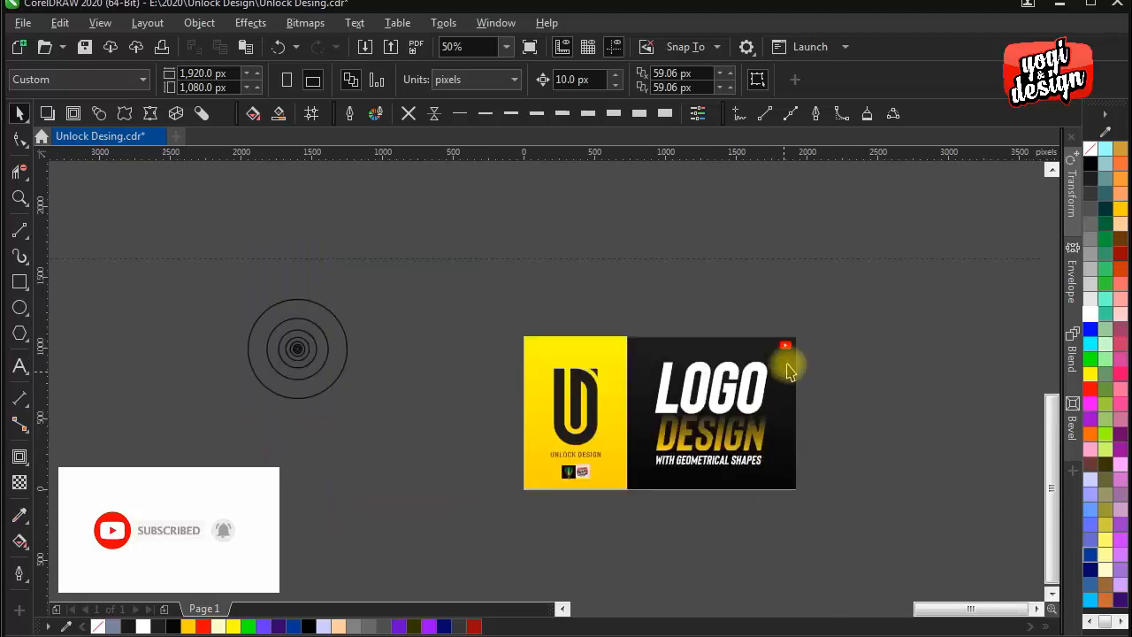
drag(815, 310, 495, 538)
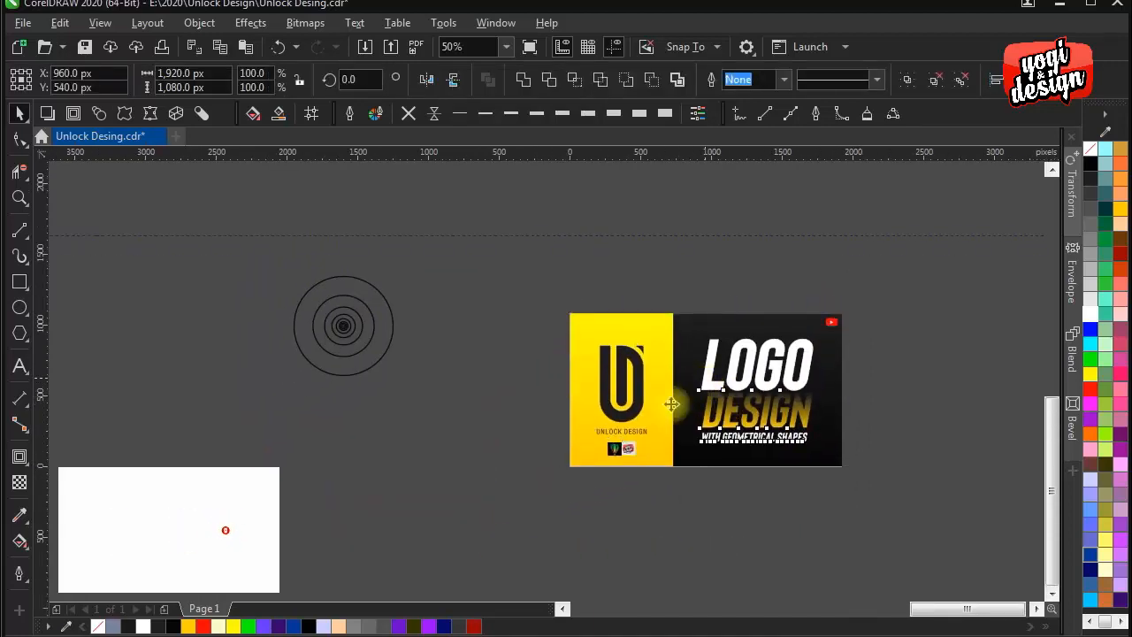
drag(669, 399, 258, 474)
key(ctrl+z)
click(871, 380)
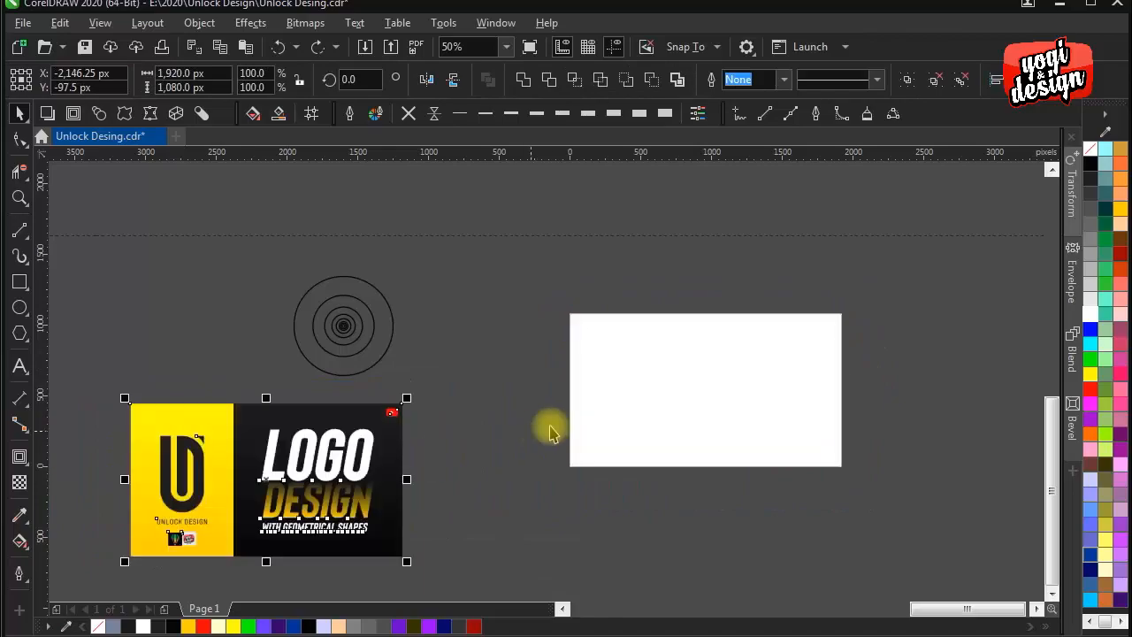
click(813, 489)
drag(813, 489, 710, 466)
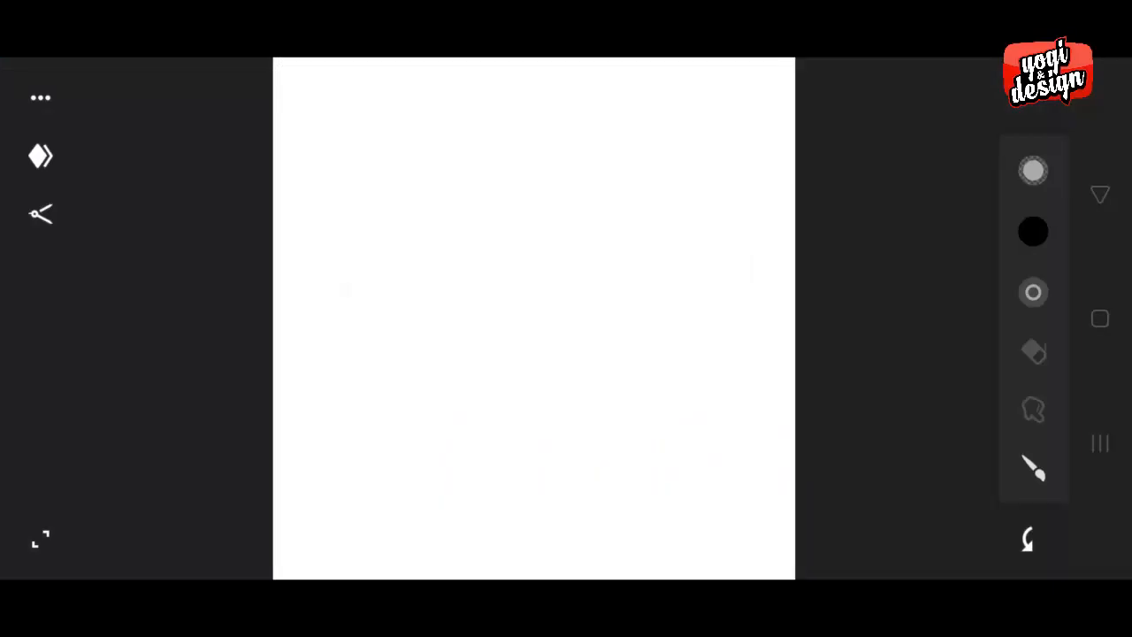
- In the mobile sketching app, sketch a wide letter U freehand with doubled outer and inner contours and a flat-topped left stem
drag(364, 236, 384, 497)
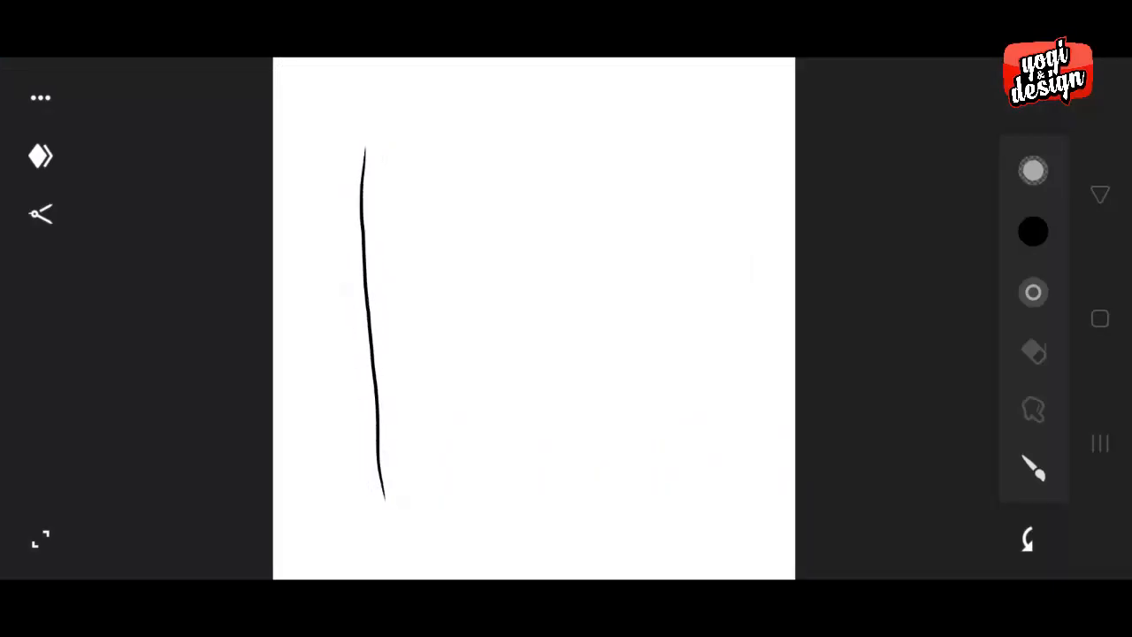
mouse_move(368, 191)
mouse_down()
mouse_move(368, 433)
mouse_move(387, 488)
mouse_move(440, 527)
mouse_move(539, 511)
mouse_up()
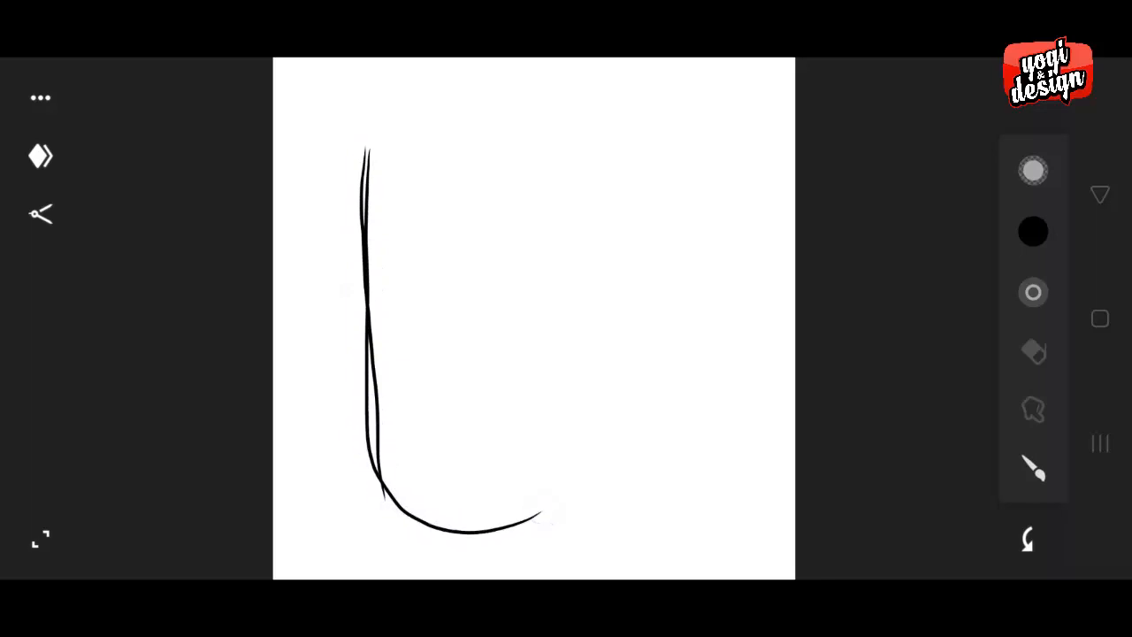
mouse_move(404, 489)
mouse_down()
mouse_move(492, 530)
mouse_move(566, 506)
mouse_up()
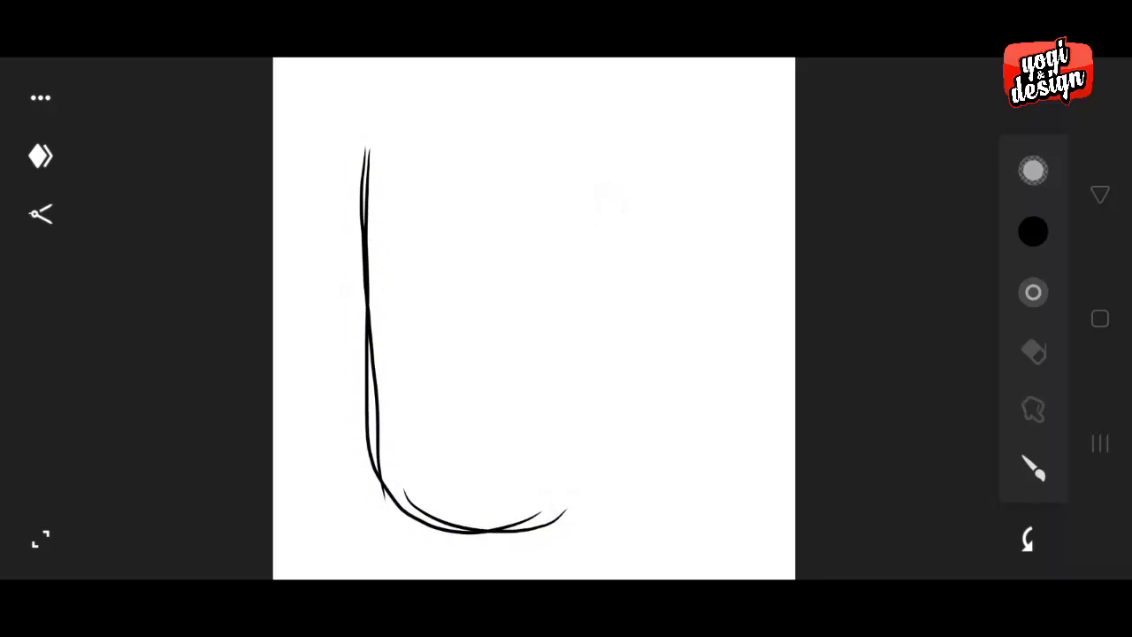
mouse_move(597, 371)
mouse_down()
mouse_move(566, 505)
mouse_move(500, 530)
mouse_move(541, 523)
mouse_move(602, 436)
mouse_move(598, 306)
mouse_up()
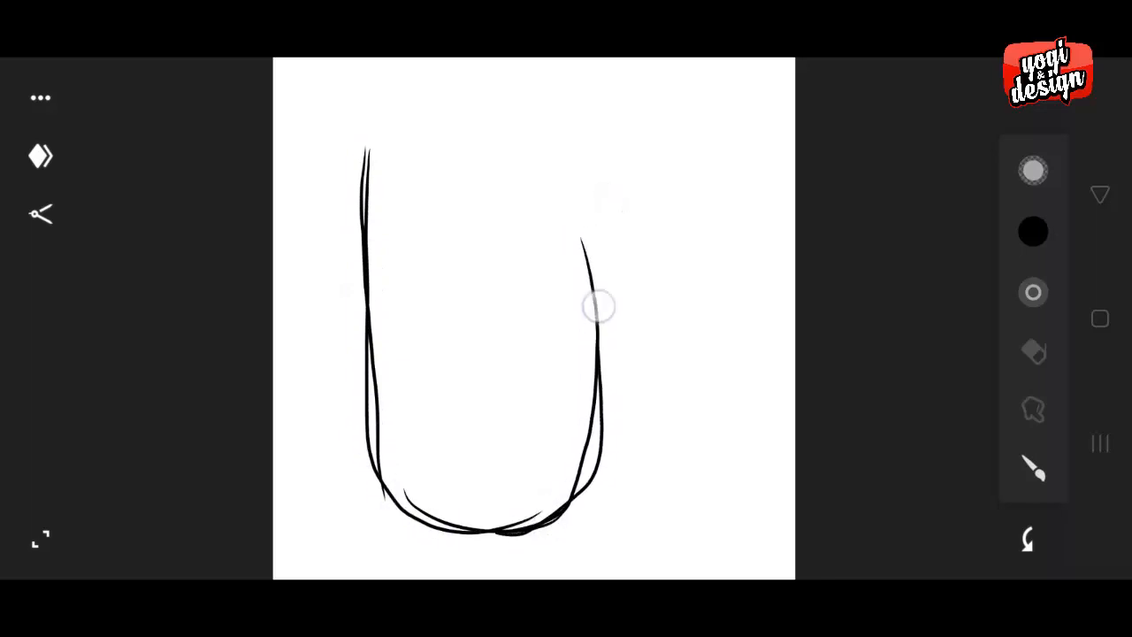
drag(407, 153, 434, 424)
mouse_move(418, 190)
mouse_down()
mouse_move(440, 421)
mouse_move(463, 456)
mouse_move(507, 467)
mouse_move(532, 449)
mouse_move(489, 471)
mouse_move(529, 464)
mouse_up()
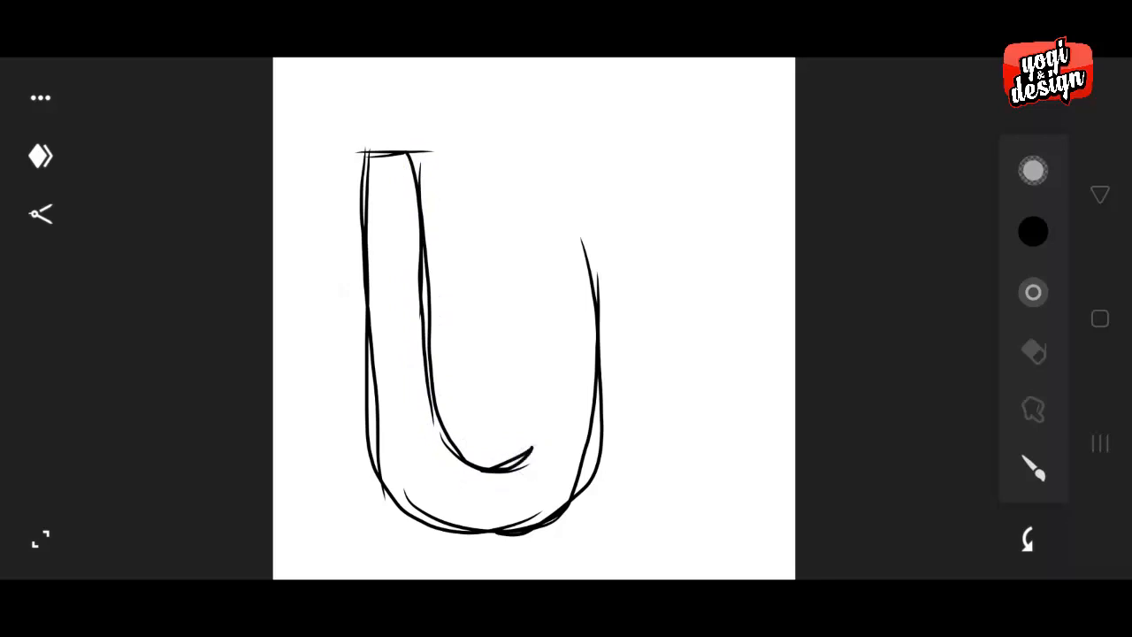
mouse_move(540, 375)
mouse_down()
mouse_move(538, 430)
mouse_move(537, 286)
mouse_move(541, 464)
mouse_up()
mouse_move(595, 240)
mouse_down()
mouse_move(599, 404)
mouse_move(594, 446)
mouse_move(569, 487)
mouse_up()
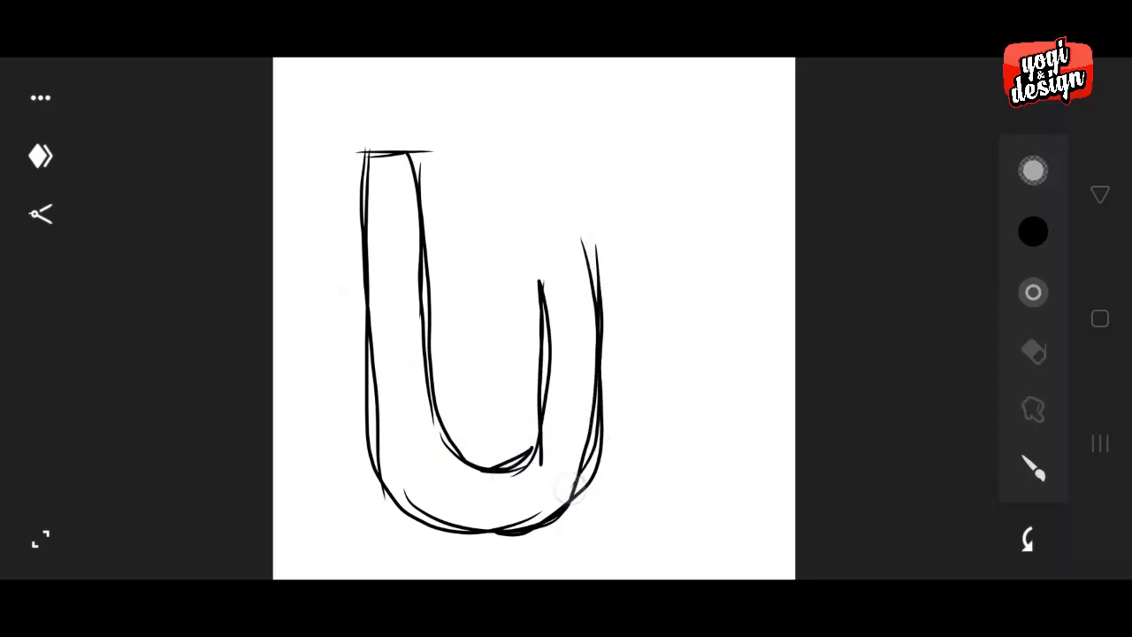
- Sketch a letter D nested in the U and sharing its right side, plus a small curved triangle at the upper-right corner
mouse_move(553, 323)
mouse_down()
mouse_move(540, 239)
mouse_move(572, 216)
mouse_move(592, 256)
mouse_move(542, 187)
mouse_move(499, 164)
mouse_up()
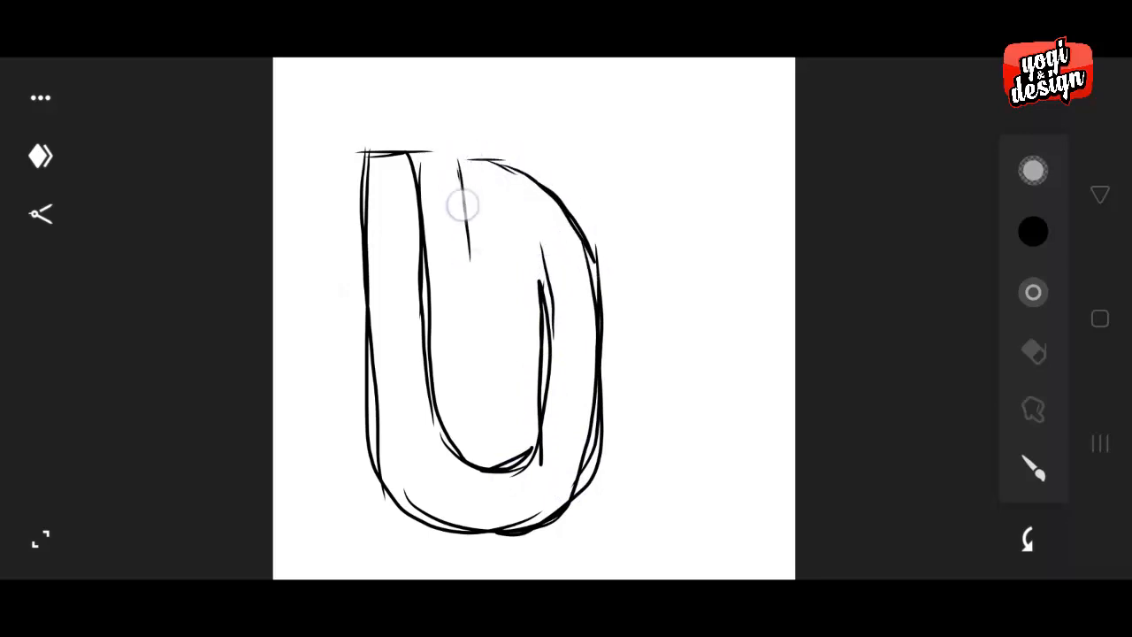
drag(463, 206, 469, 365)
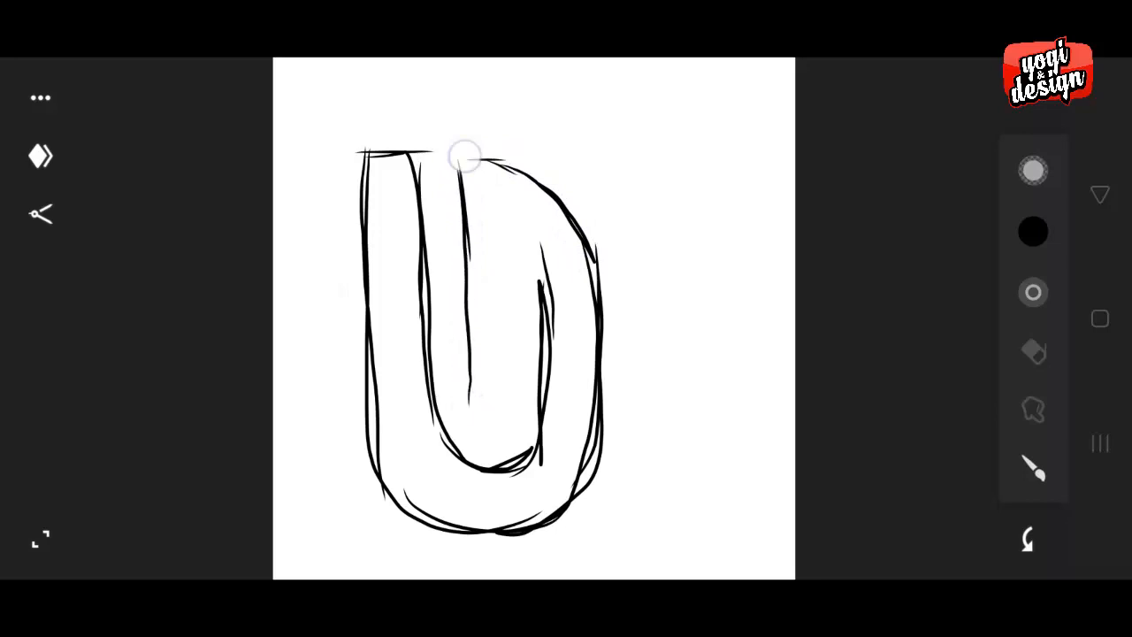
drag(466, 207, 471, 392)
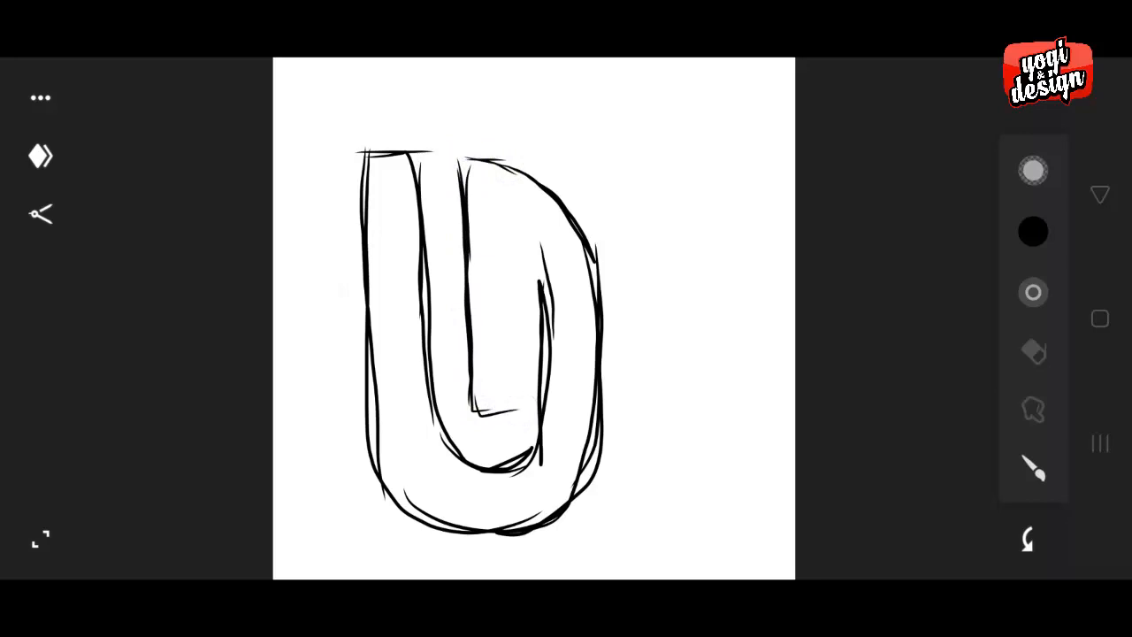
drag(510, 250, 516, 398)
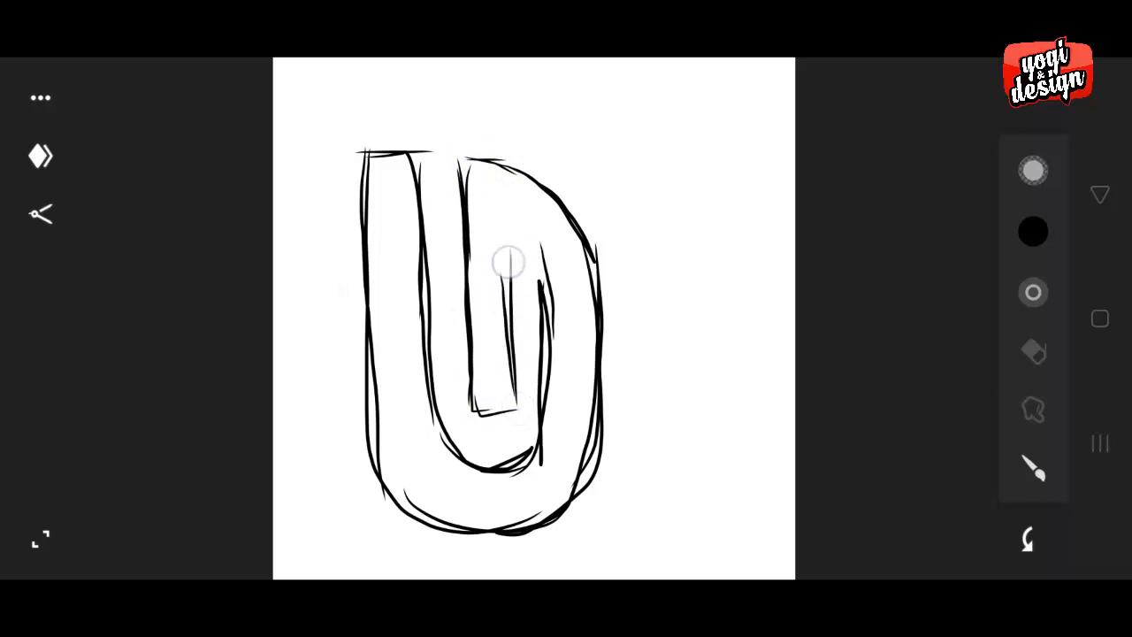
drag(508, 261, 511, 379)
drag(506, 212, 513, 342)
mouse_move(462, 156)
mouse_down()
mouse_move(482, 265)
mouse_move(479, 405)
mouse_move(513, 404)
mouse_up()
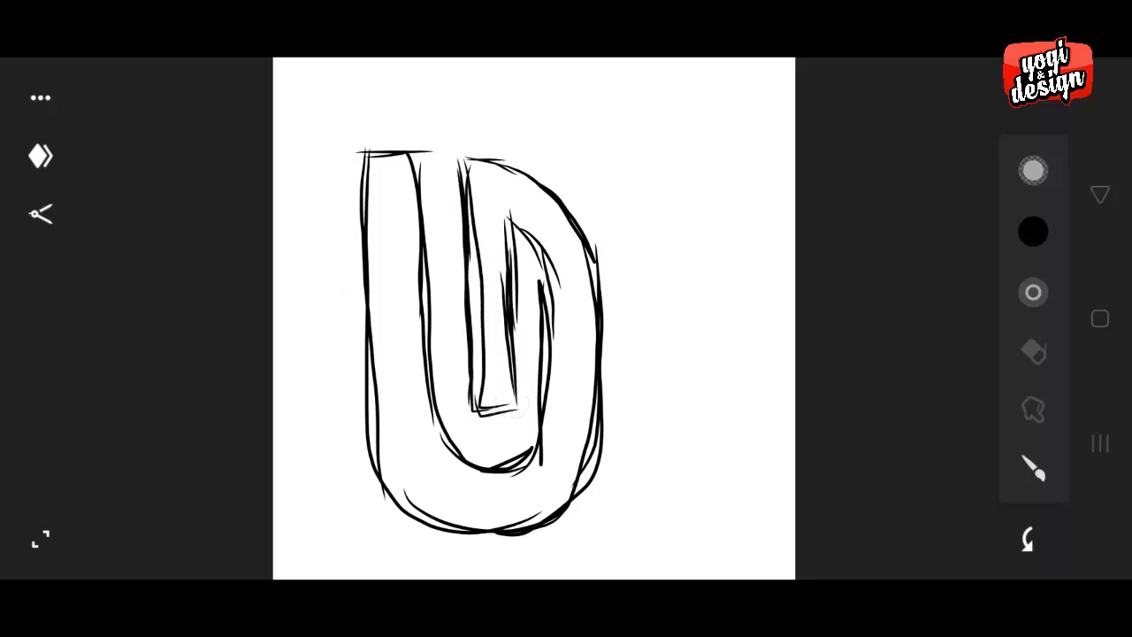
mouse_move(462, 194)
mouse_down()
mouse_move(474, 409)
mouse_move(513, 413)
mouse_up()
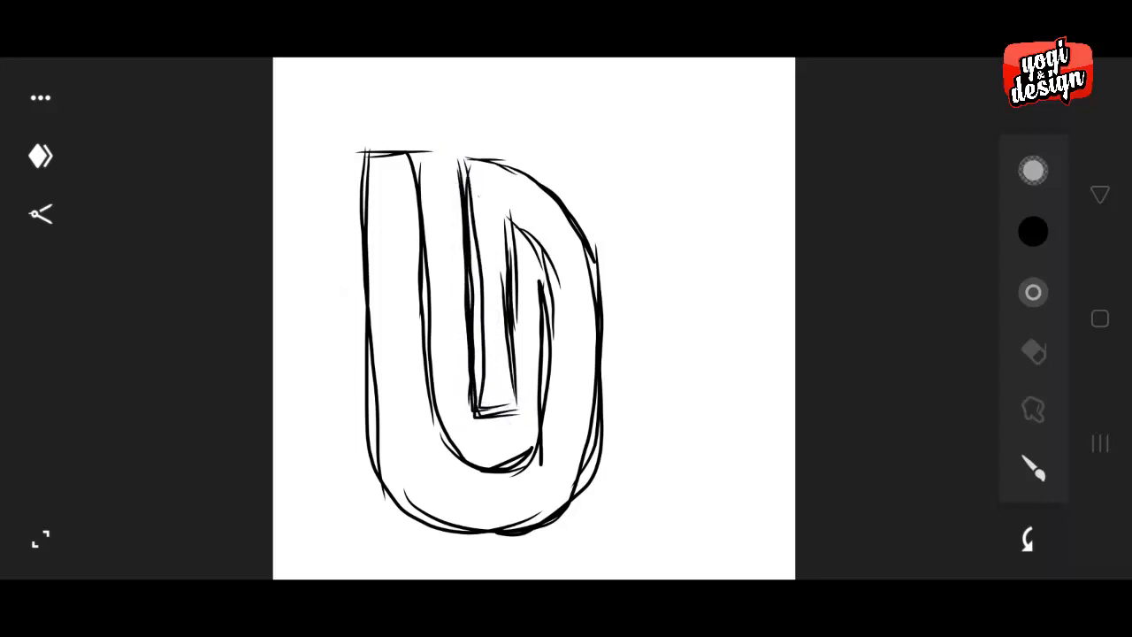
mouse_move(535, 250)
mouse_down()
mouse_move(550, 284)
mouse_move(553, 414)
mouse_move(509, 464)
mouse_up()
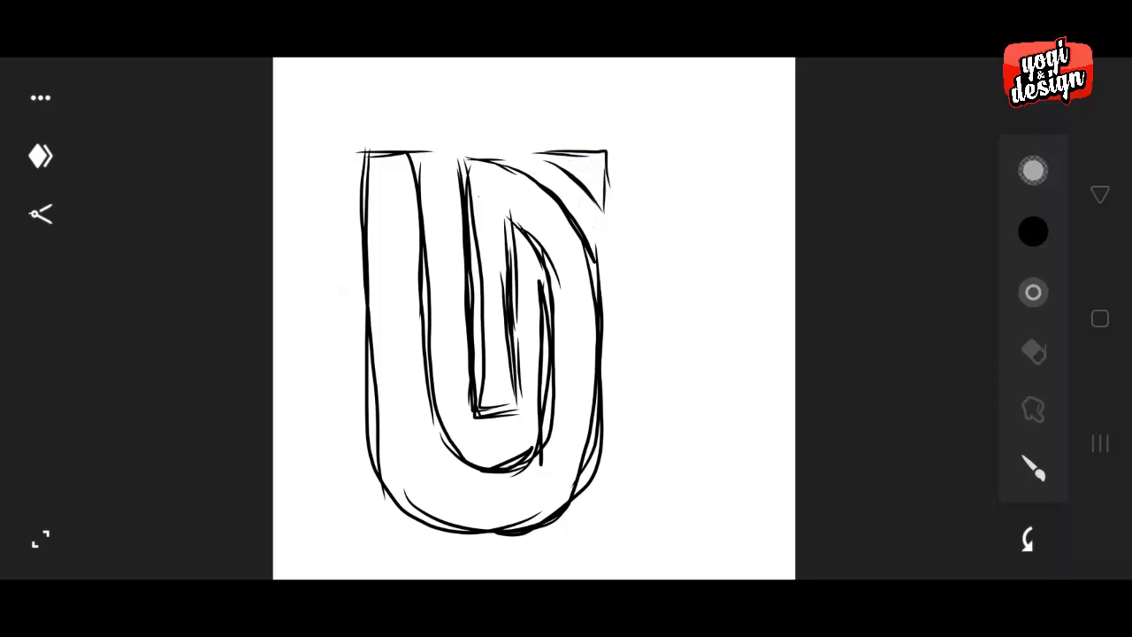
- Switch to CorelDRAW and place the imported sketch image over the blank page
drag(4, 320, 133, 320)
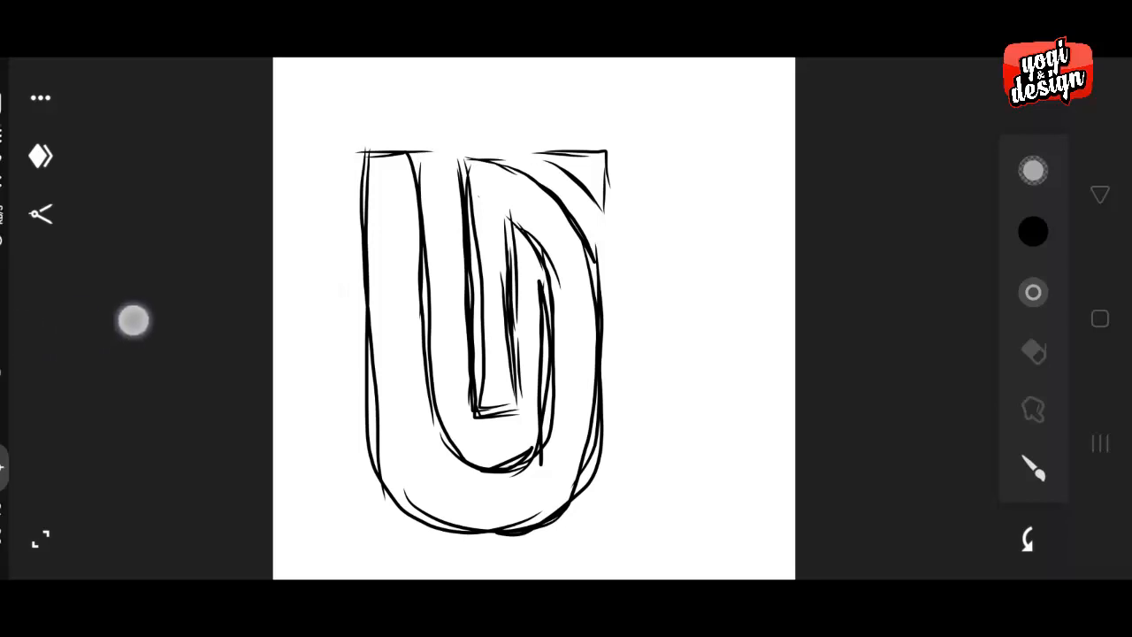
drag(7, 303, 287, 318)
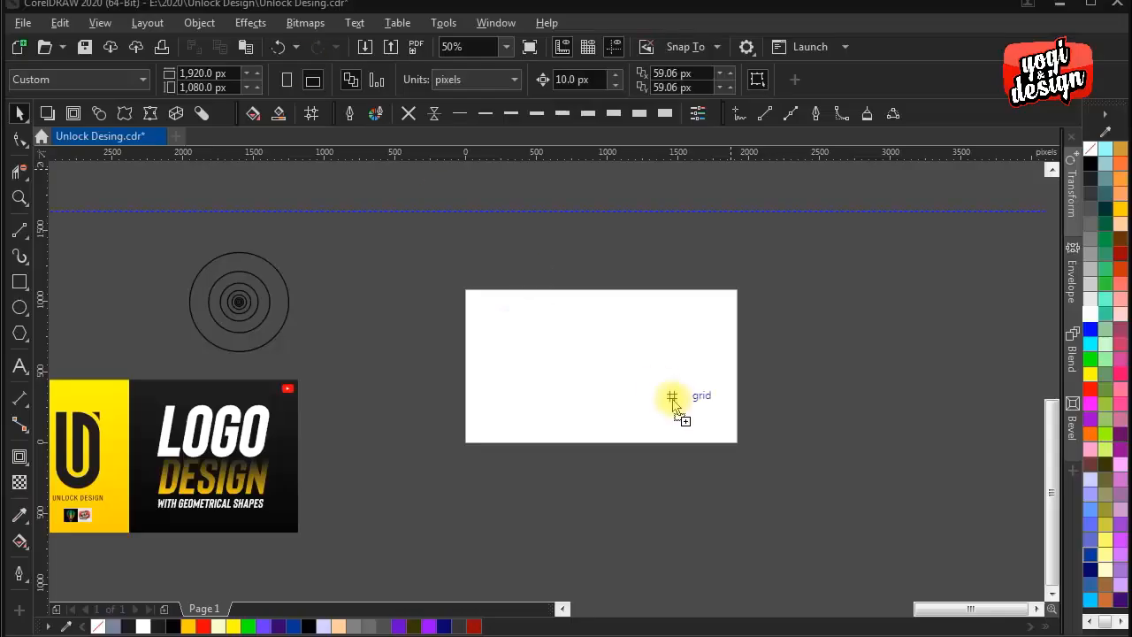
click(654, 381)
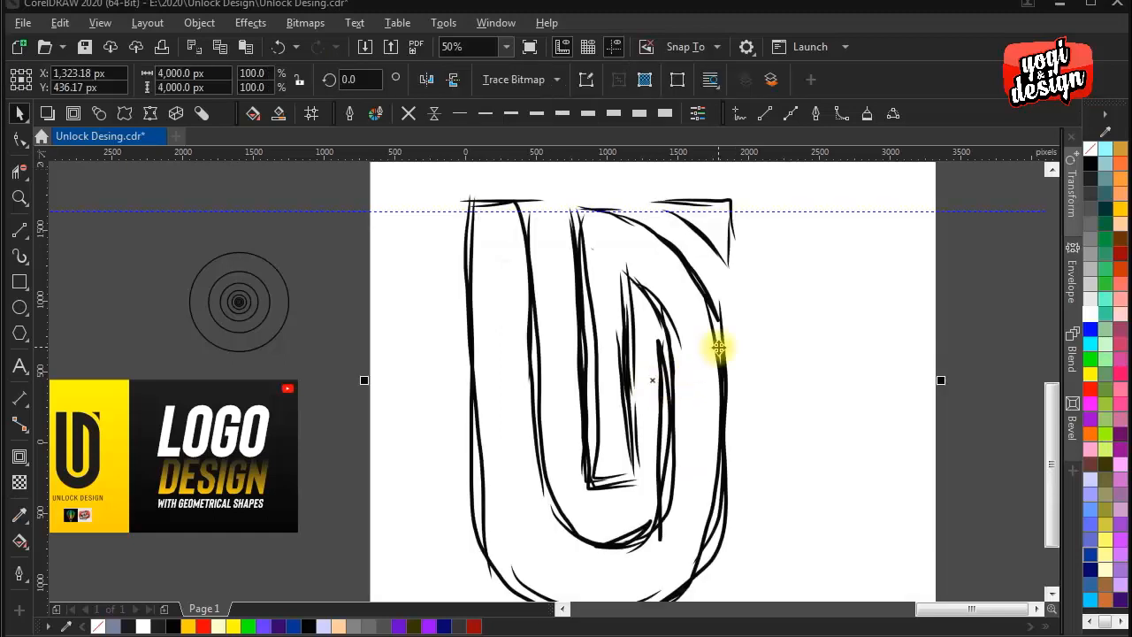
scroll(732, 336, down, 2)
scroll(850, 475, down, 1)
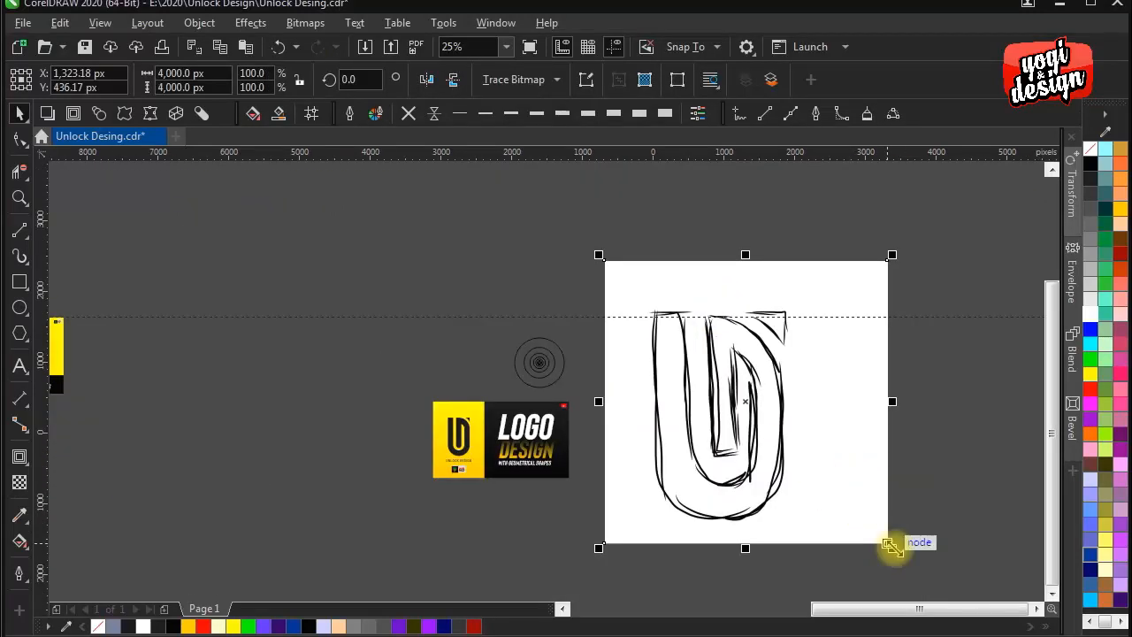
- Scale the sketch image to about 1,027 px square and position it in the middle of the page
drag(892, 548, 786, 433)
scroll(788, 425, up, 1)
drag(715, 392, 829, 506)
drag(887, 570, 694, 367)
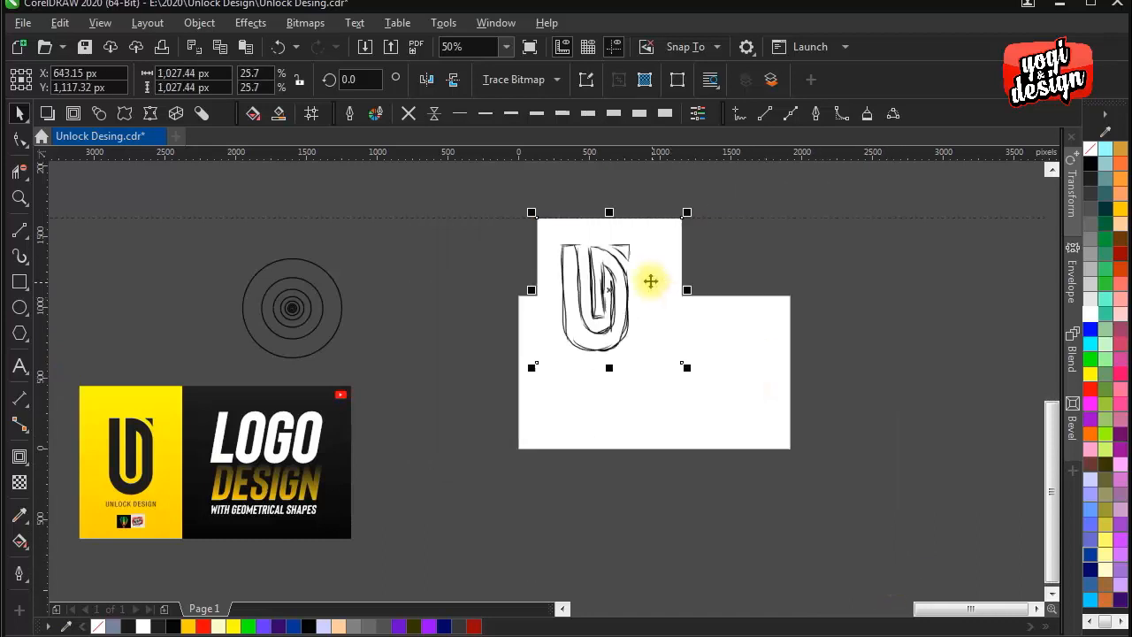
drag(606, 270, 653, 344)
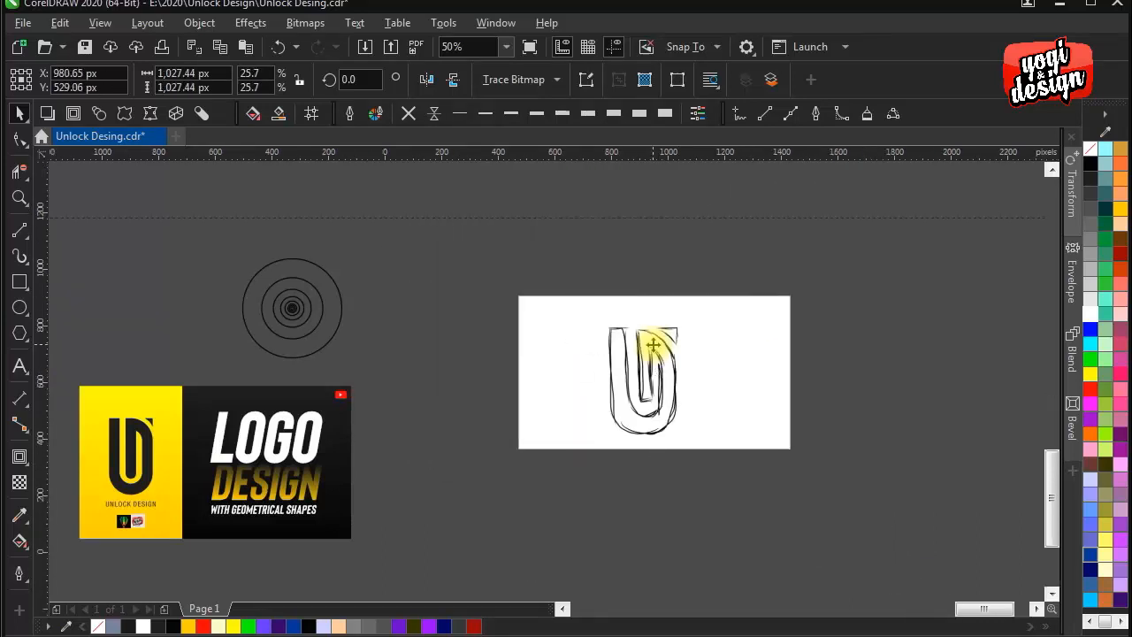
scroll(651, 343, up, 1)
click(904, 383)
drag(618, 378, 581, 340)
click(694, 320)
drag(341, 291, 327, 261)
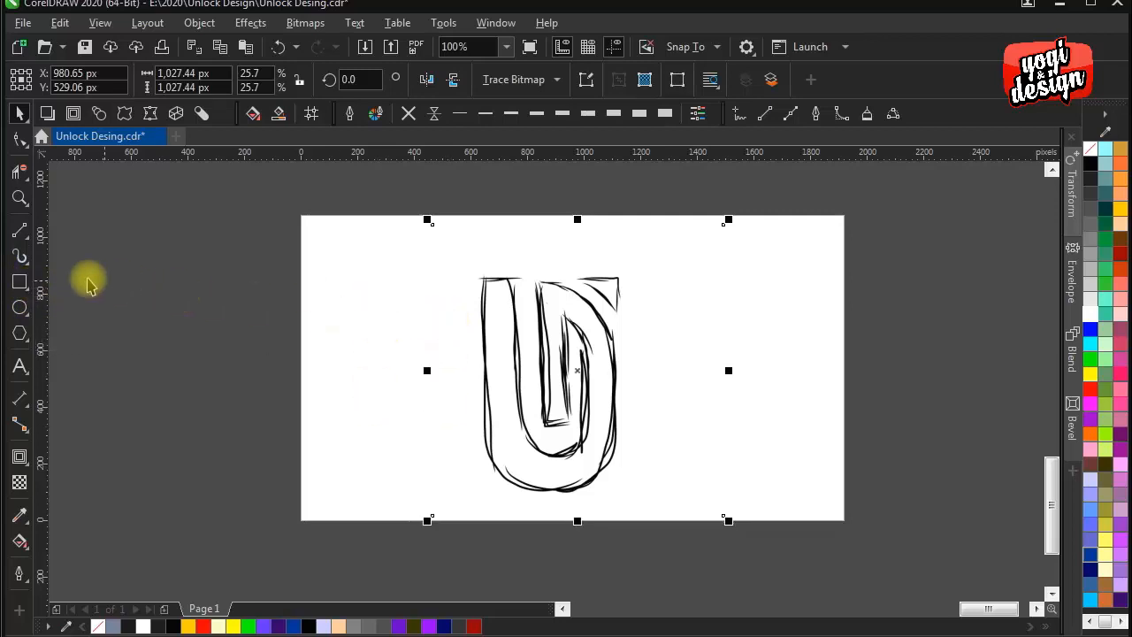
- Draw a tall, narrow rectangle about 128 by 903 px over the left stem of the sketched U
click(20, 281)
scroll(498, 295, up, 3)
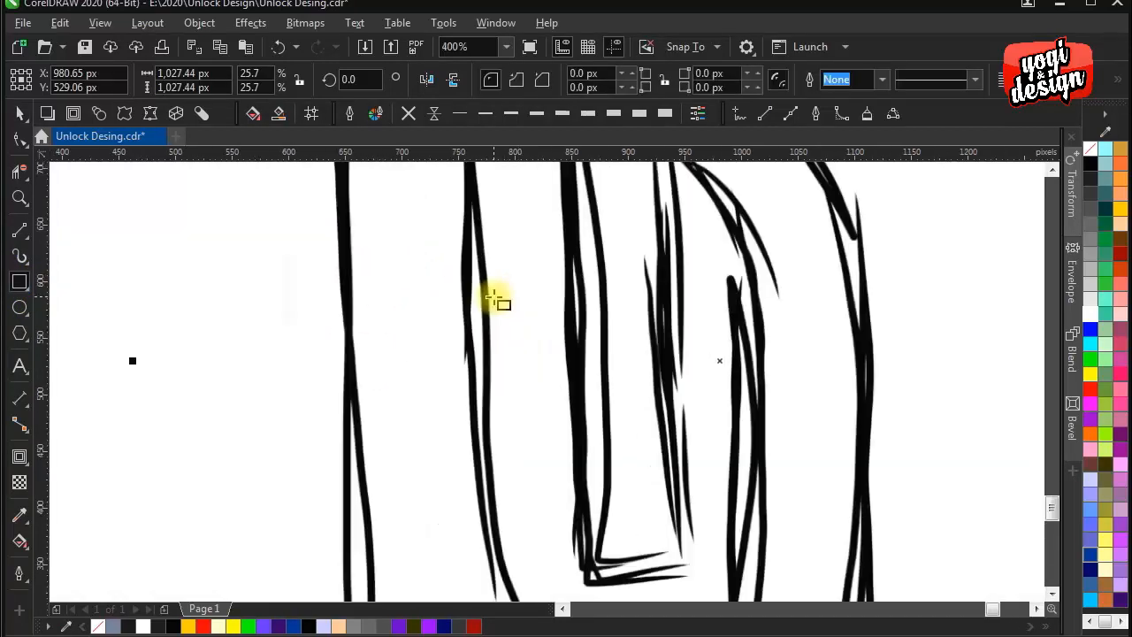
mouse_move(495, 324)
mouse_down()
mouse_move(497, 373)
mouse_move(511, 328)
mouse_up()
scroll(511, 329, down, 1)
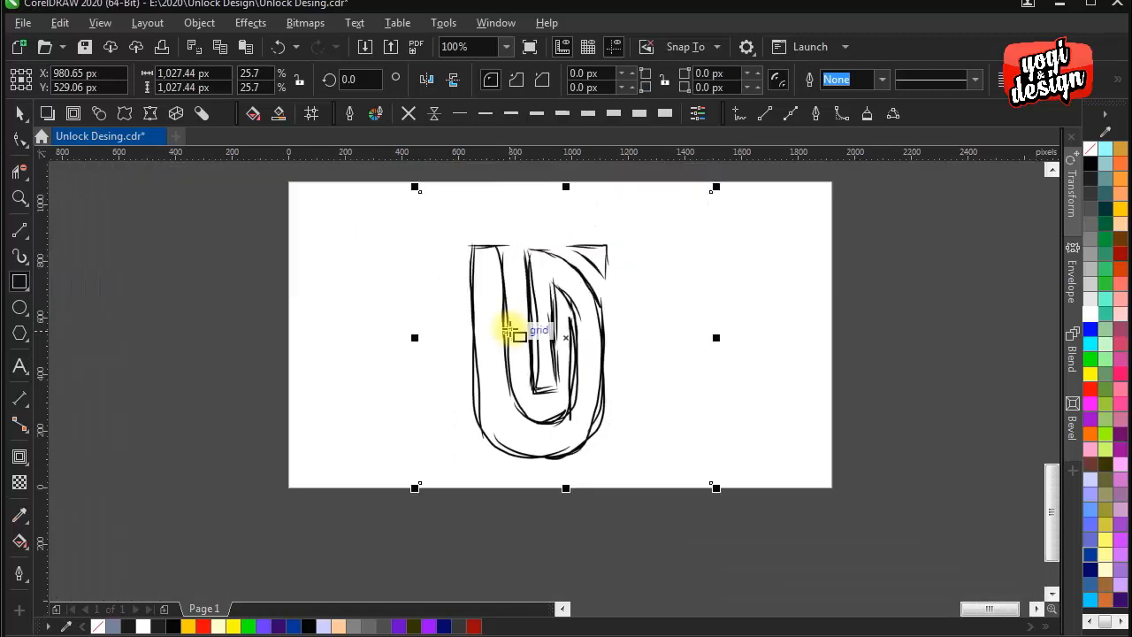
drag(468, 232, 505, 488)
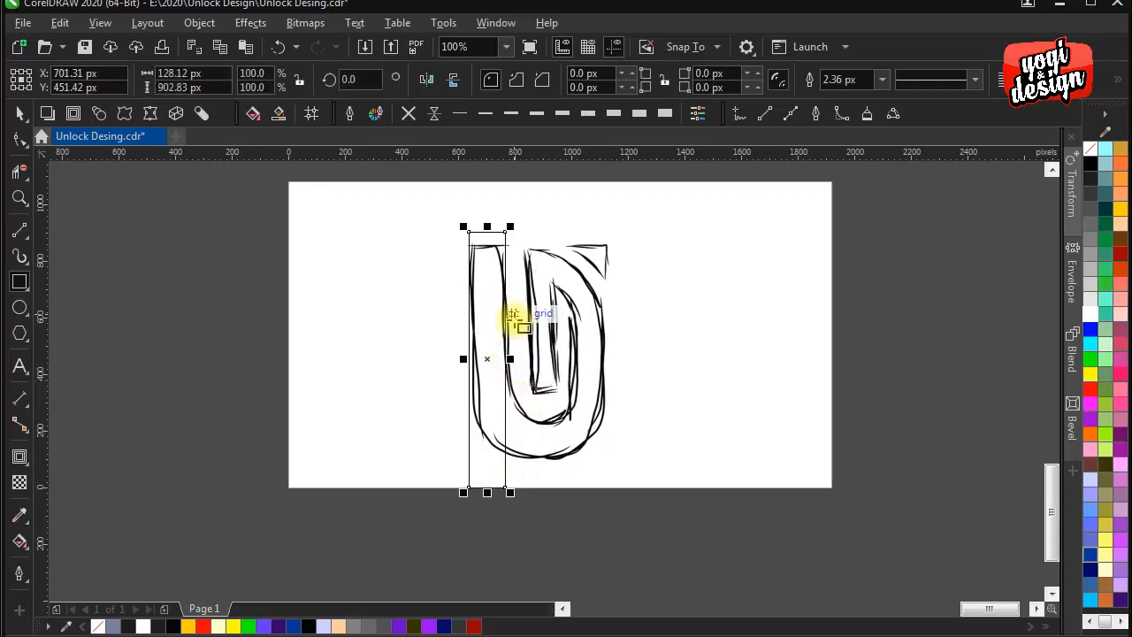
- Duplicate the rectangle horizontally twice, centring the copies at X about 890 px and 1,079 px over the D stem and right side
scroll(513, 321, up, 1)
drag(459, 399, 567, 402)
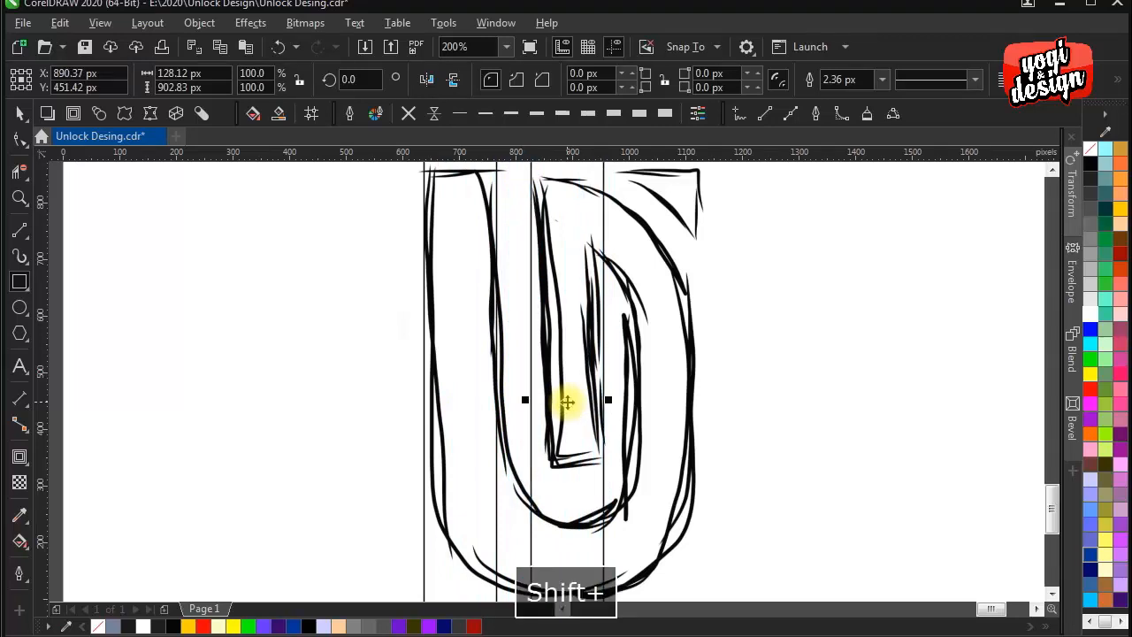
scroll(567, 402, down, 2)
key(ctrl+d)
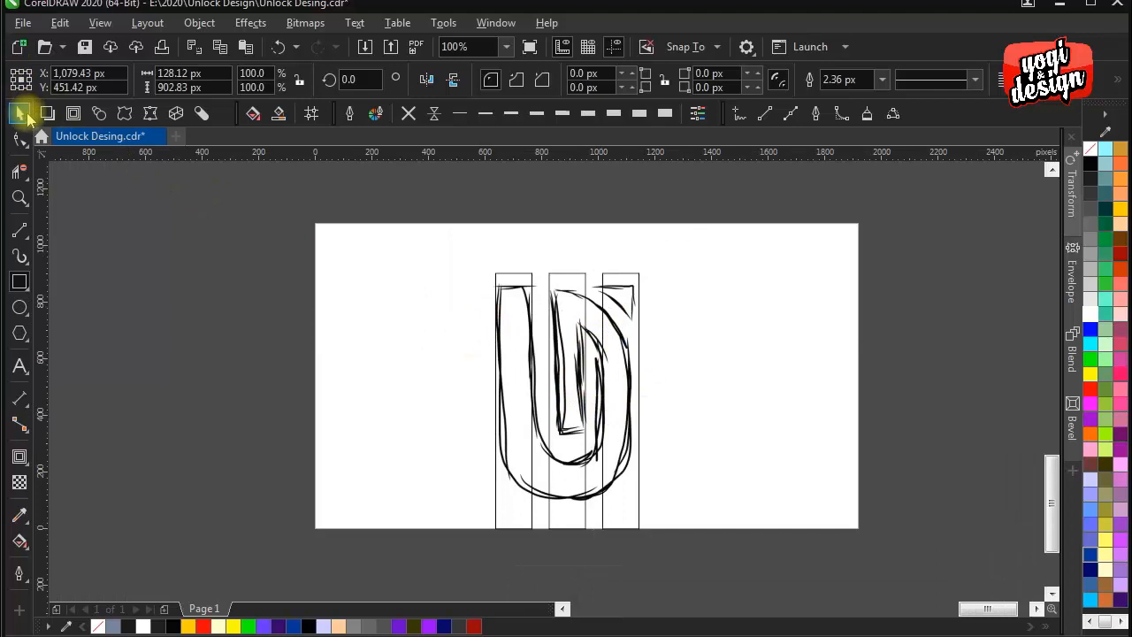
- Move the sketch image left, away from the three rectangles, to about X -166 px
click(19, 113)
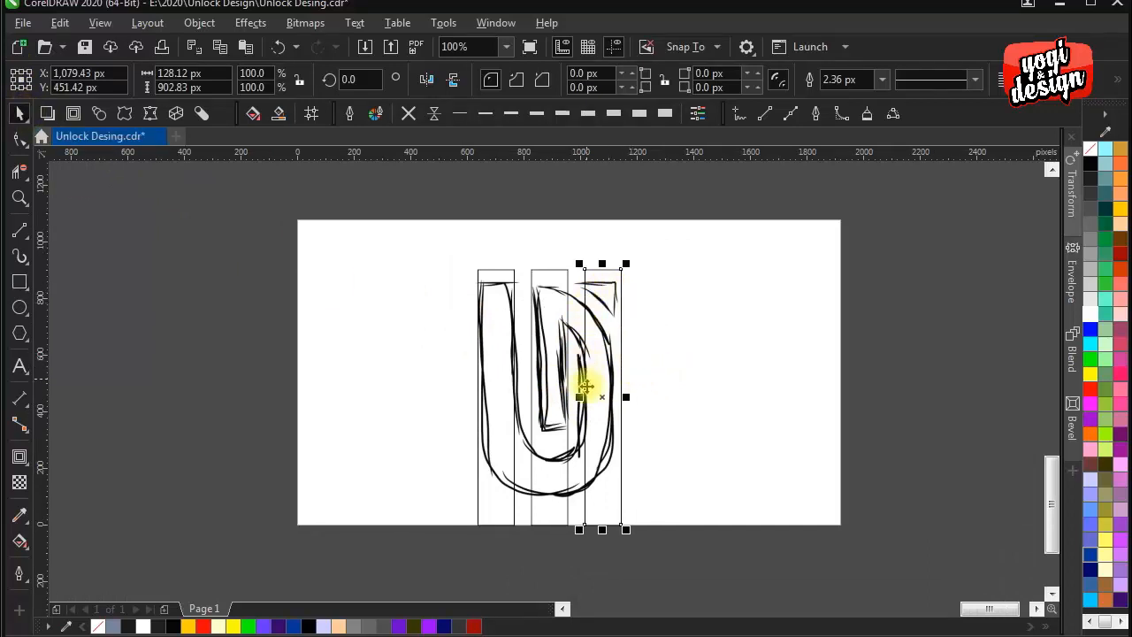
click(644, 313)
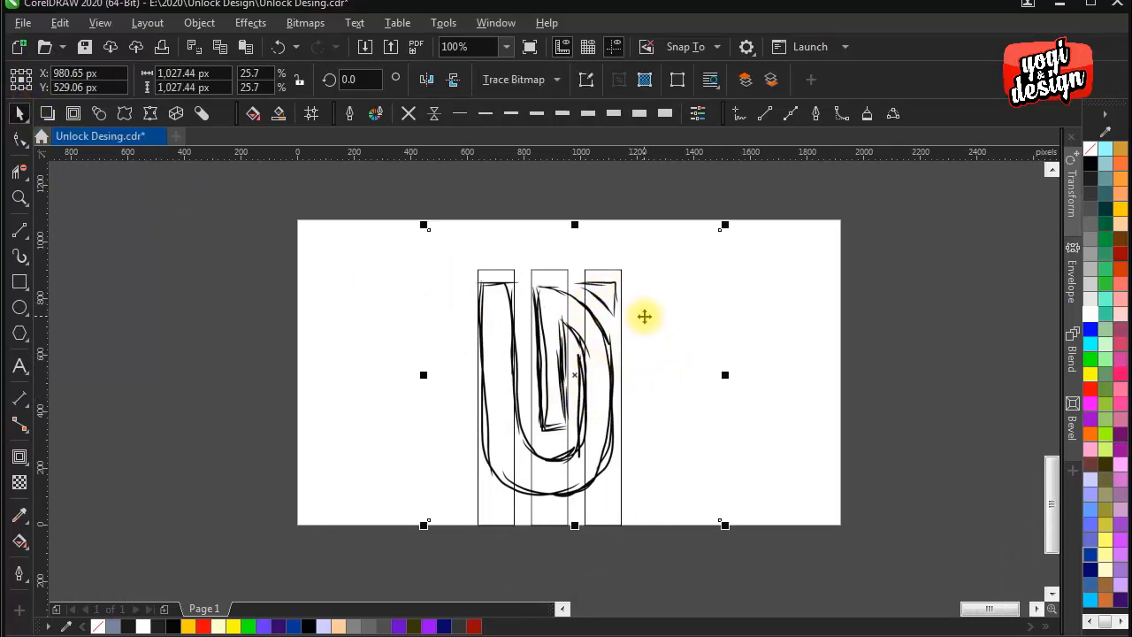
drag(674, 338, 709, 327)
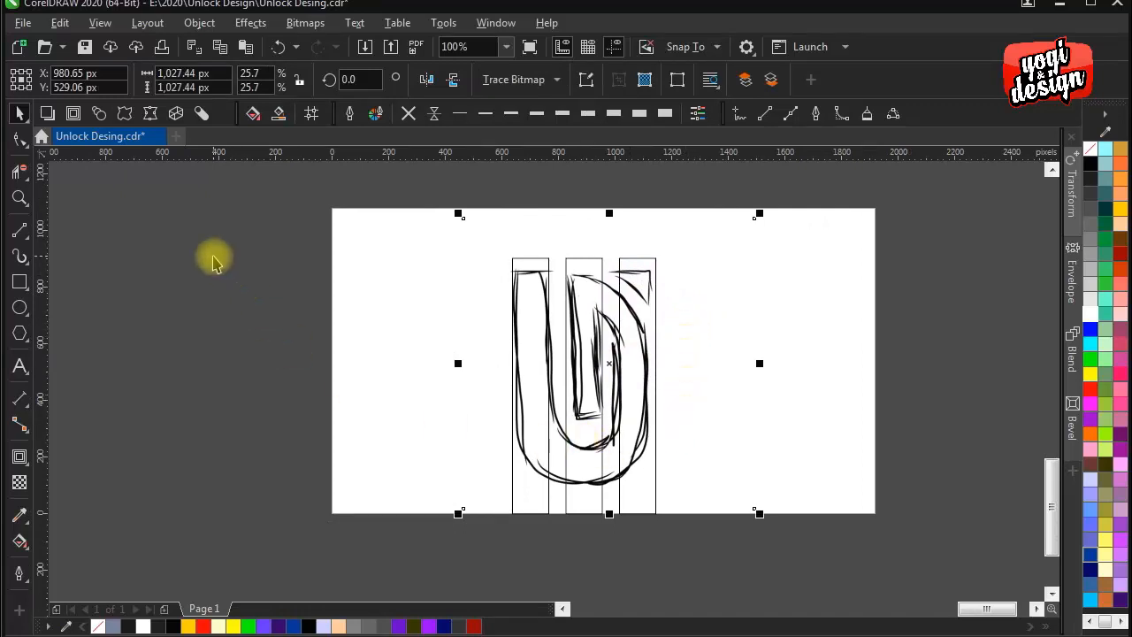
click(223, 287)
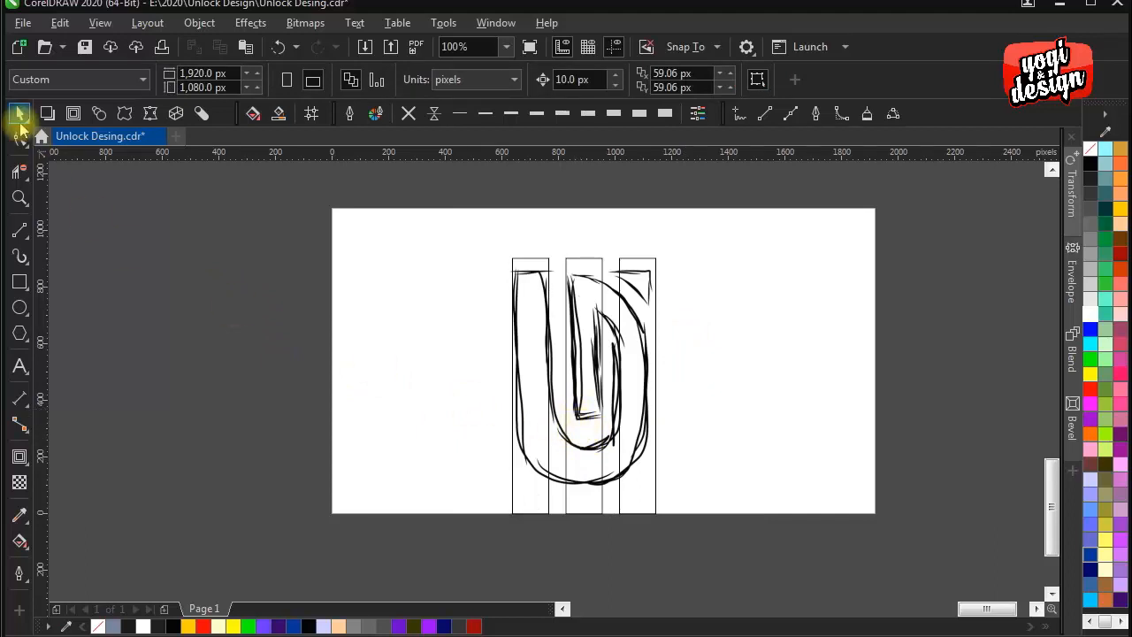
mouse_move(679, 342)
mouse_down()
mouse_move(645, 328)
mouse_move(258, 318)
mouse_up()
drag(307, 325, 546, 328)
drag(670, 351, 571, 351)
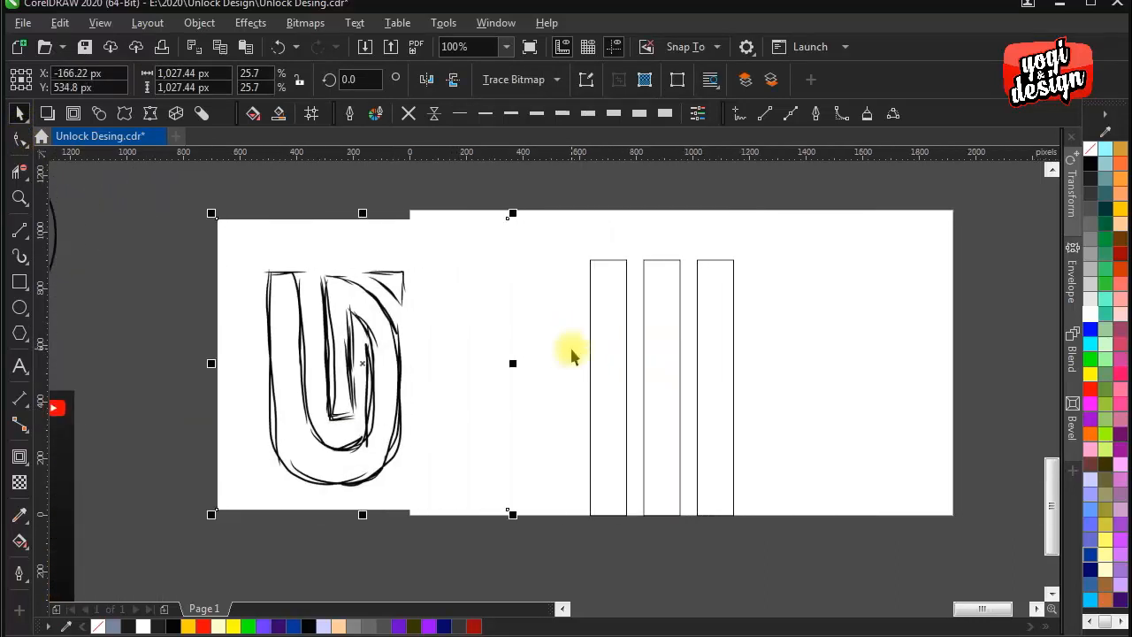
- Move the three tall rectangles up together to a centre Y of about 542 px on the page
drag(768, 227, 561, 536)
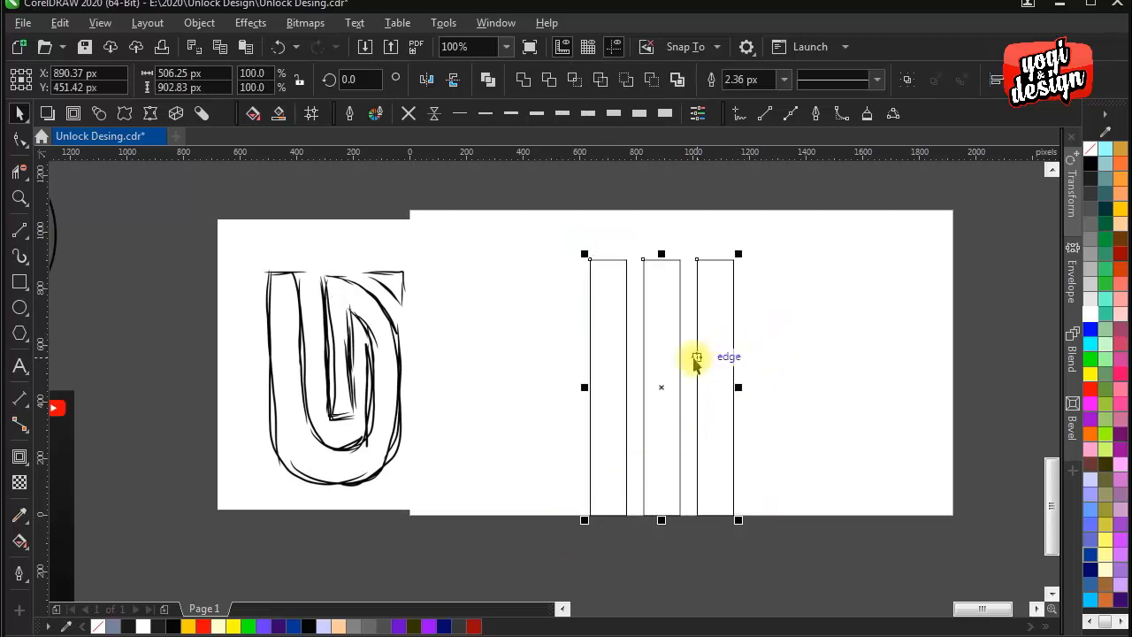
drag(661, 365, 653, 340)
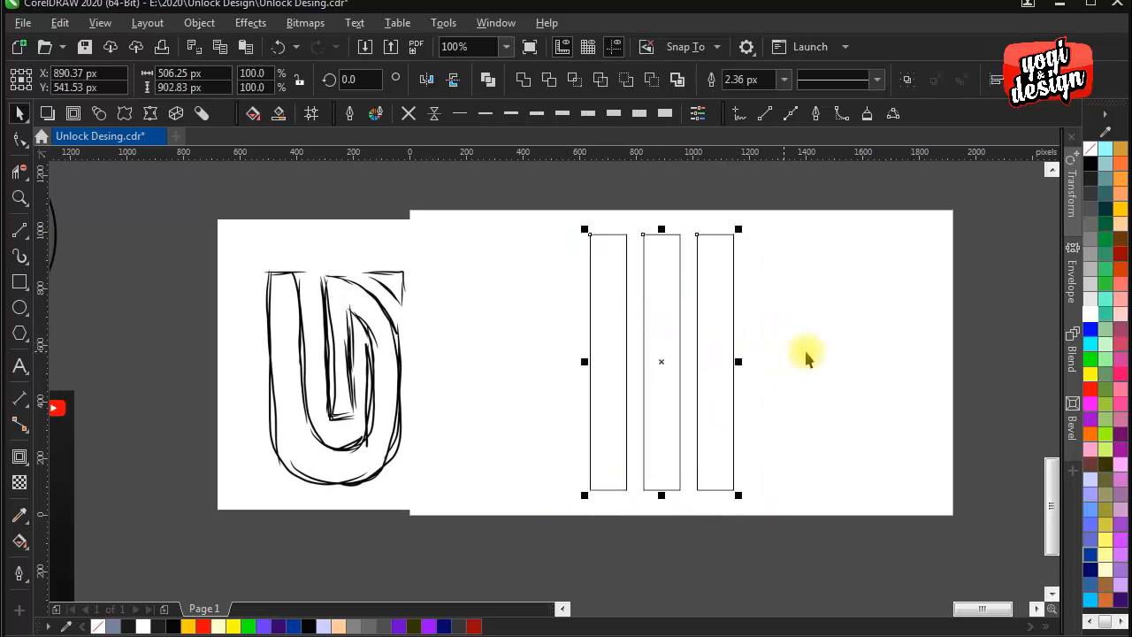
click(756, 338)
scroll(756, 338, up, 1)
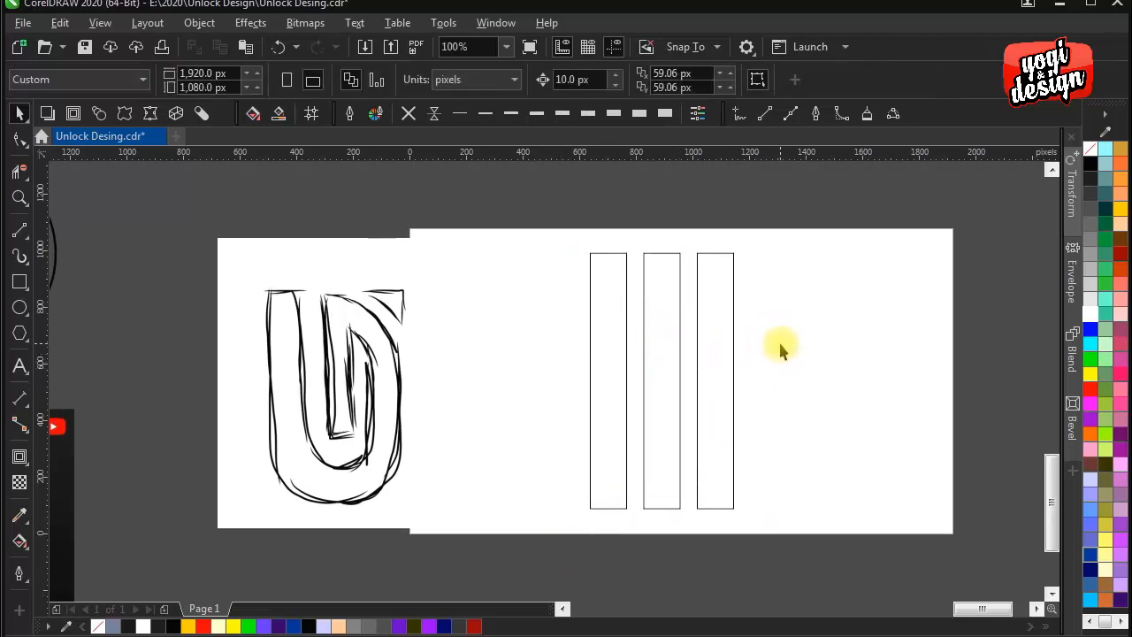
- Draw a rectangle about 506 by 903 px spanning the outer edges of the three tall rectangles
click(25, 285)
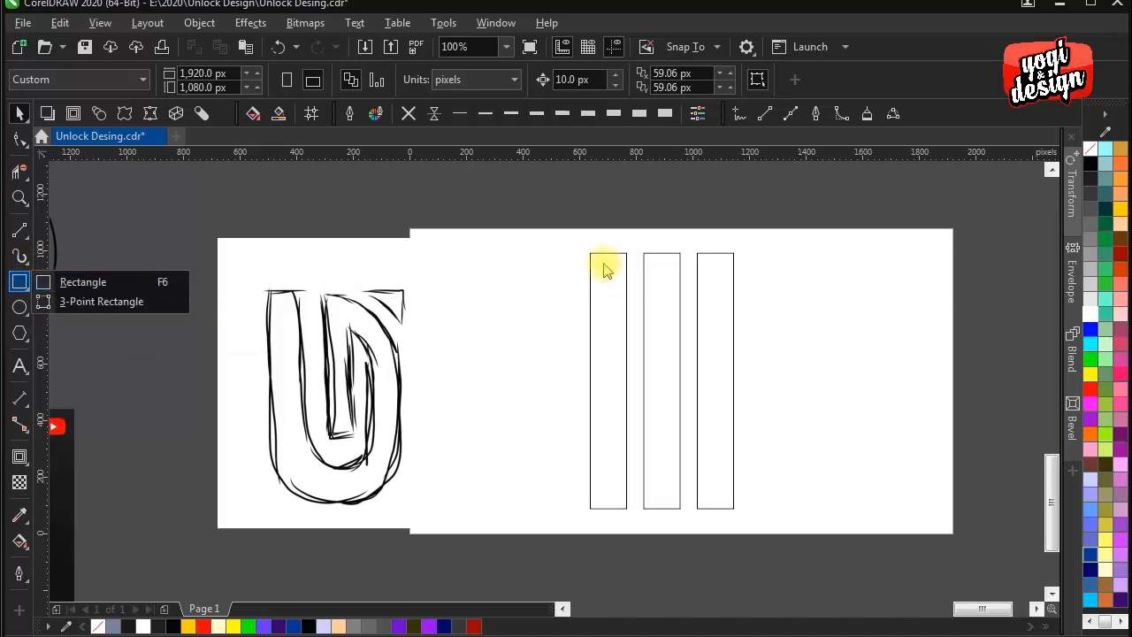
click(25, 283)
click(27, 289)
click(99, 285)
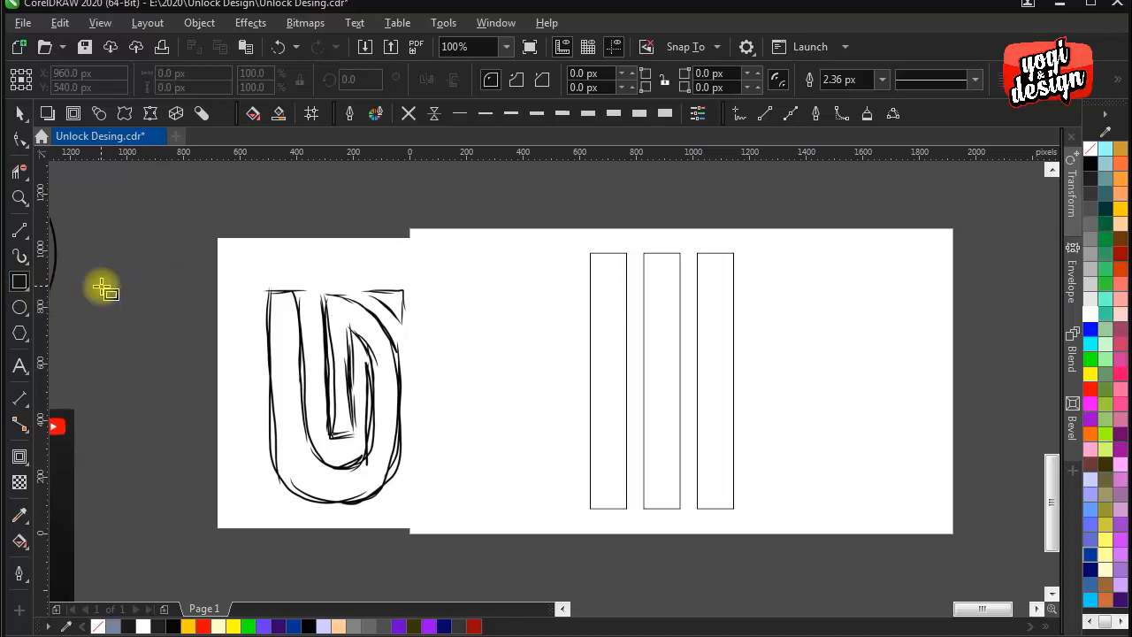
drag(591, 255, 733, 508)
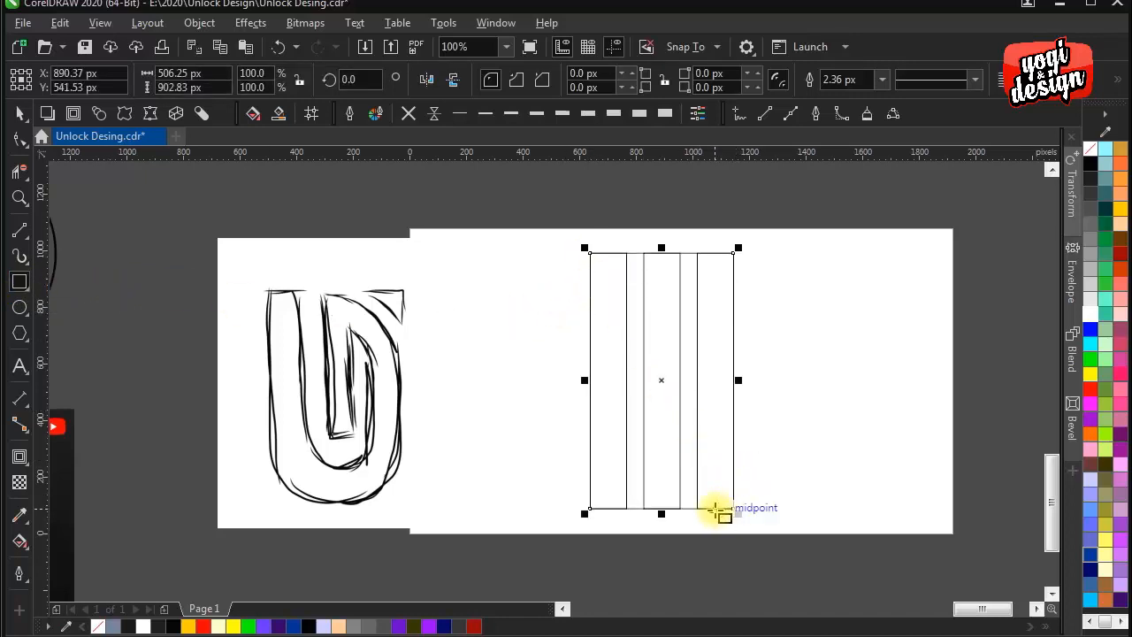
- Round all corners of the large rectangle to the maximum radius of about 253 px, making a capsule
click(20, 139)
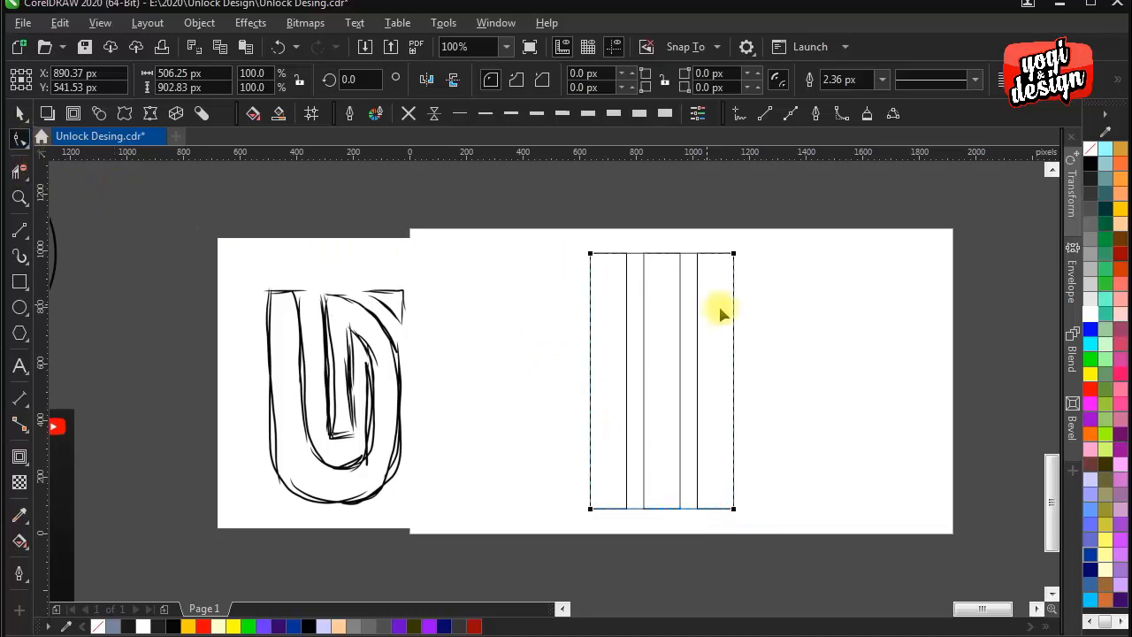
drag(733, 255, 653, 411)
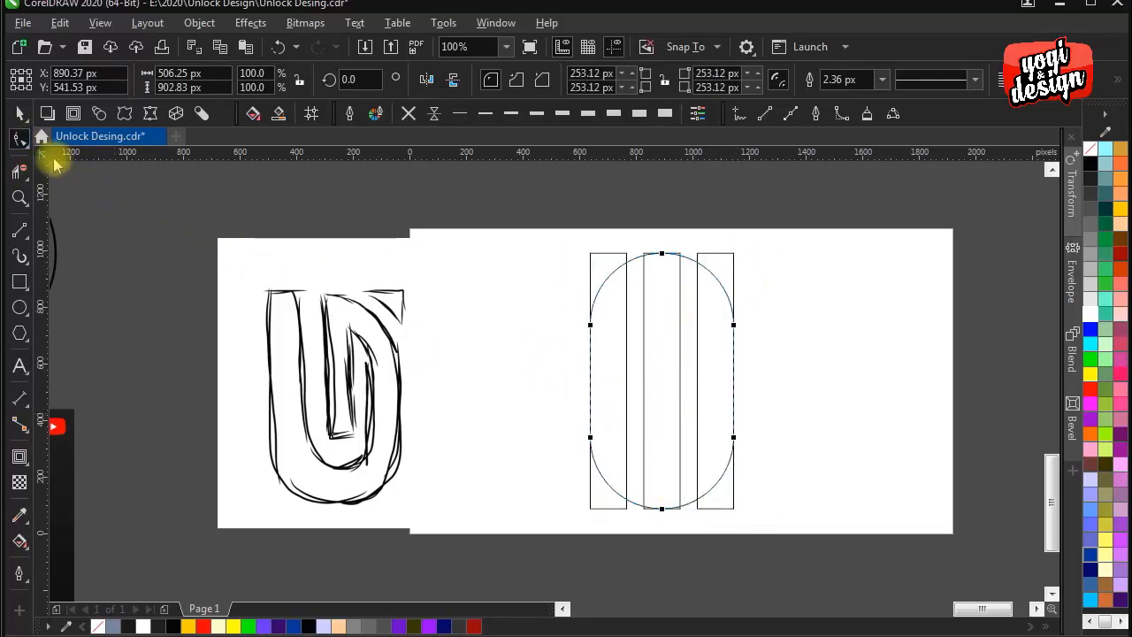
click(19, 113)
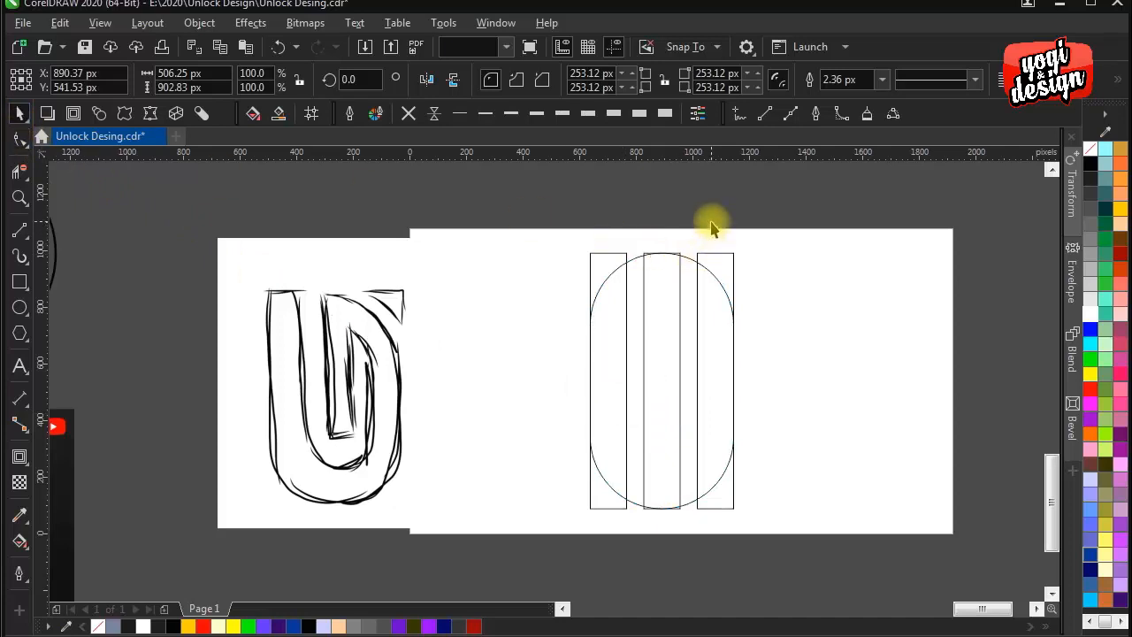
click(712, 228)
- Make a smaller concentric copy of the capsule, about 250 px wide, fitting between the two outer rectangles
click(688, 269)
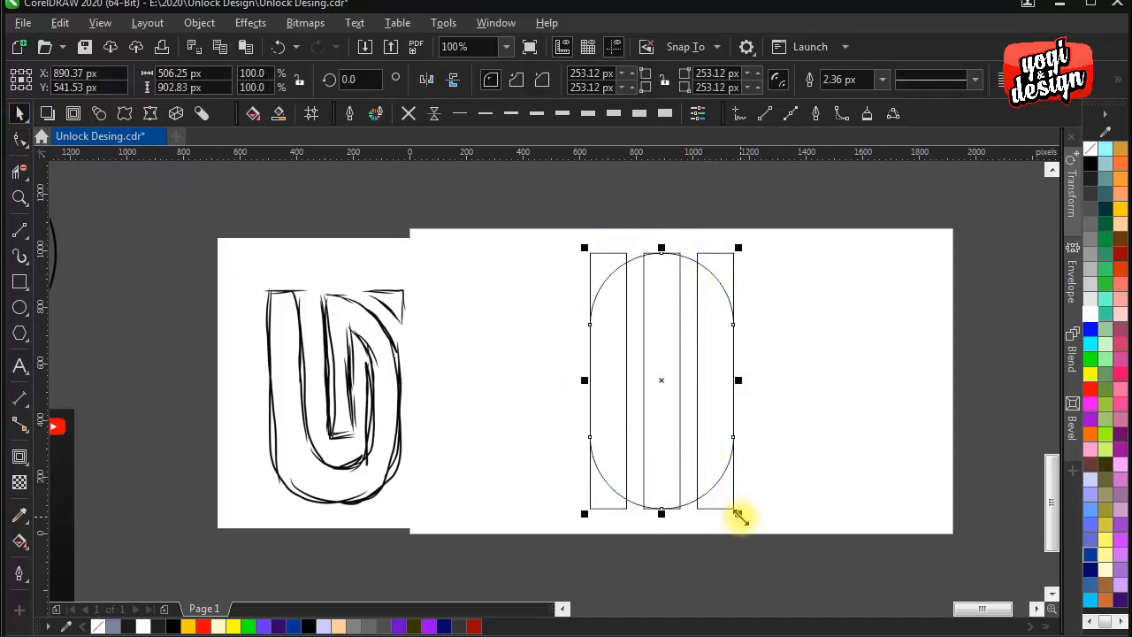
drag(739, 516, 661, 469)
click(811, 351)
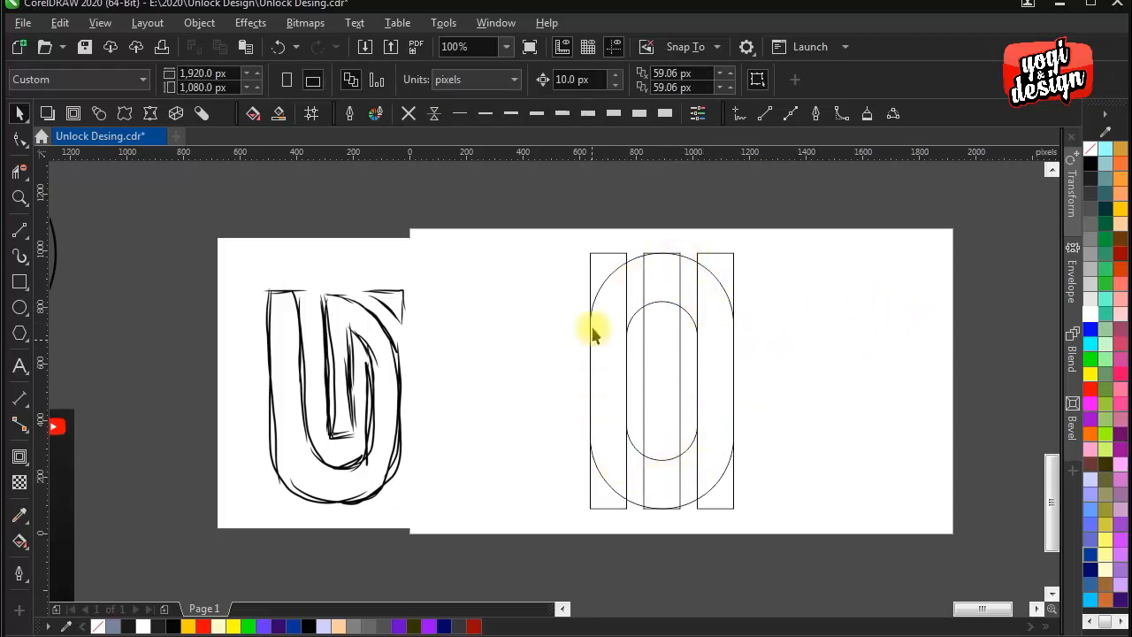
- Select the overlapping capsule shapes and align their centres horizontally with each other
scroll(640, 277, up, 1)
drag(643, 323, 617, 241)
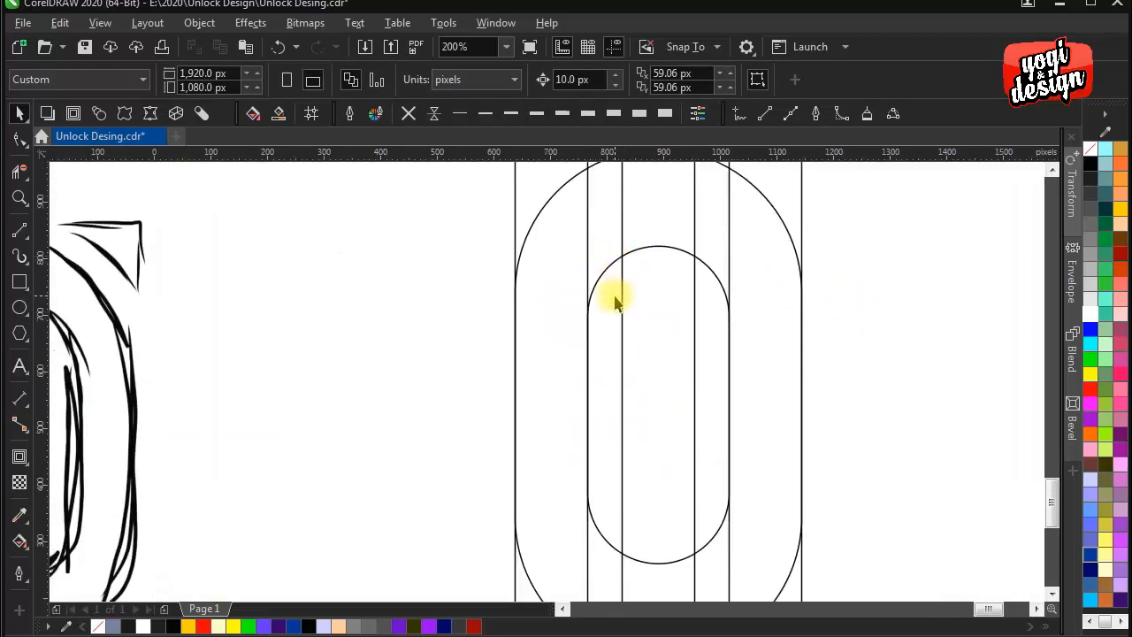
click(614, 295)
shift+click(616, 221)
key(e)
scroll(611, 220, down, 1)
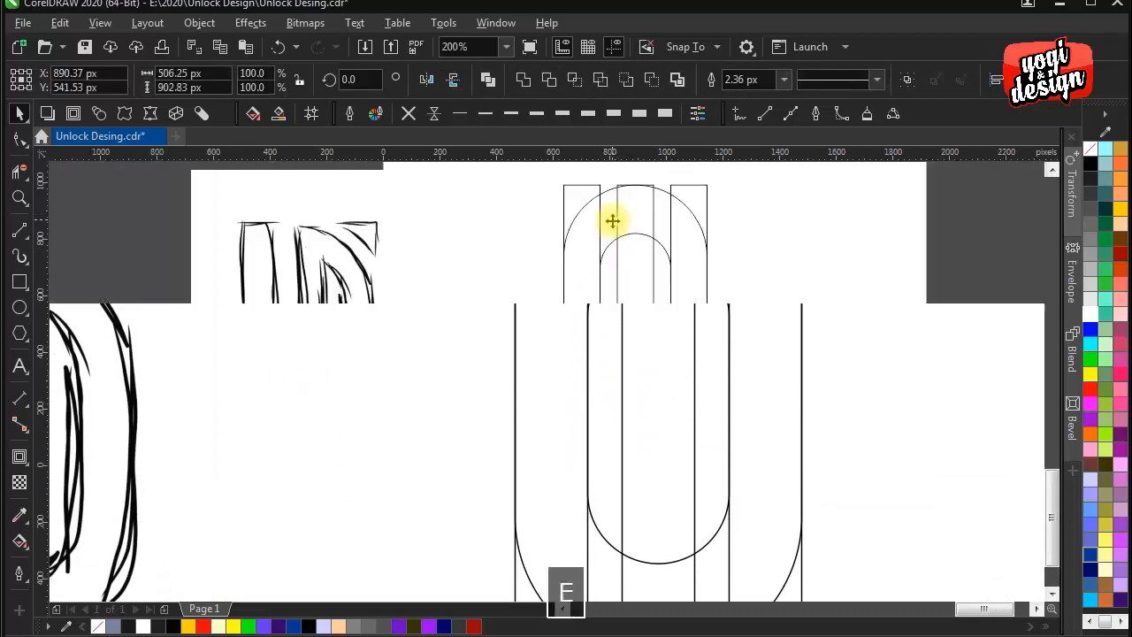
click(805, 283)
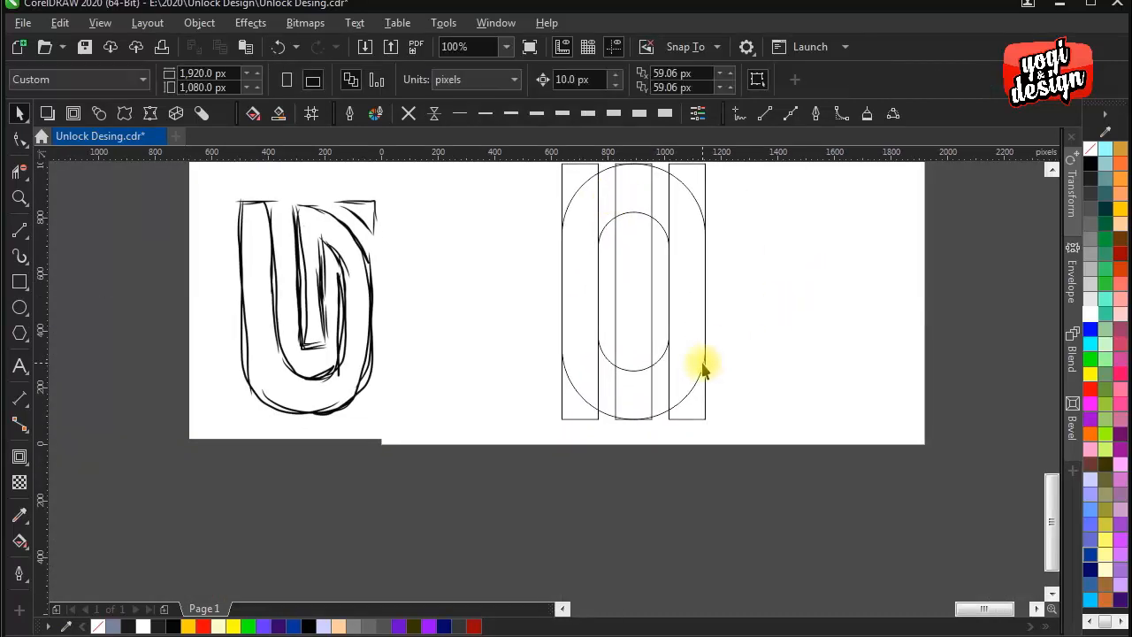
- Make a scaled copy of the inner capsule, about 128 by 287 px, matching the middle rectangle's width
scroll(648, 365, up, 1)
click(669, 355)
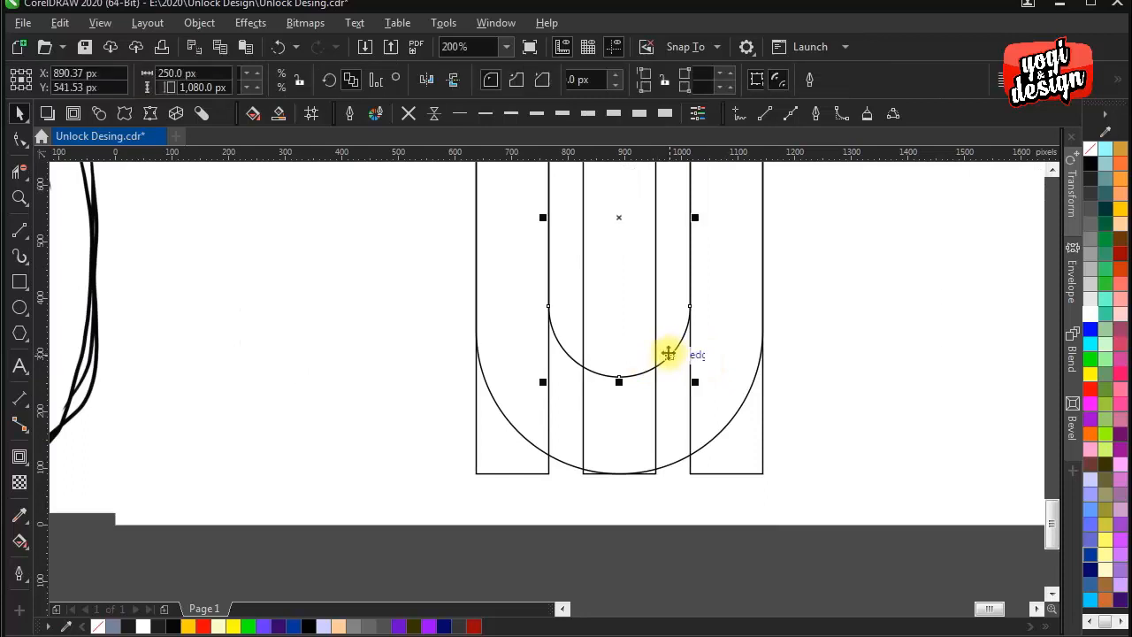
scroll(672, 389, up, 2)
drag(693, 452, 657, 404)
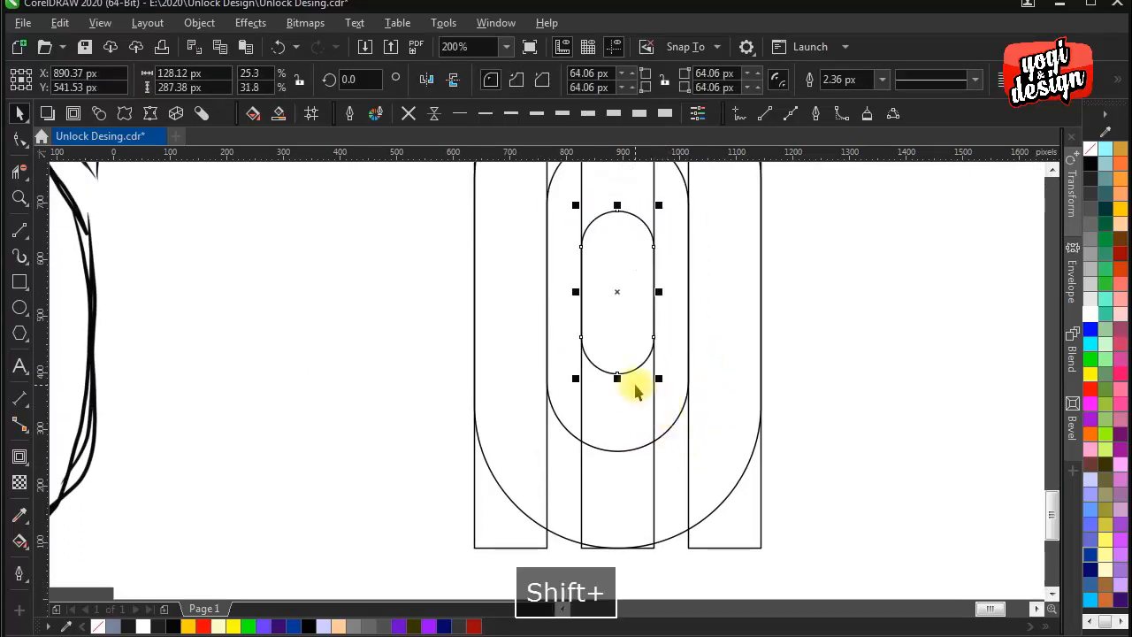
- Move the smallest capsule straight down to a centre Y of about 468 px
drag(615, 290, 621, 340)
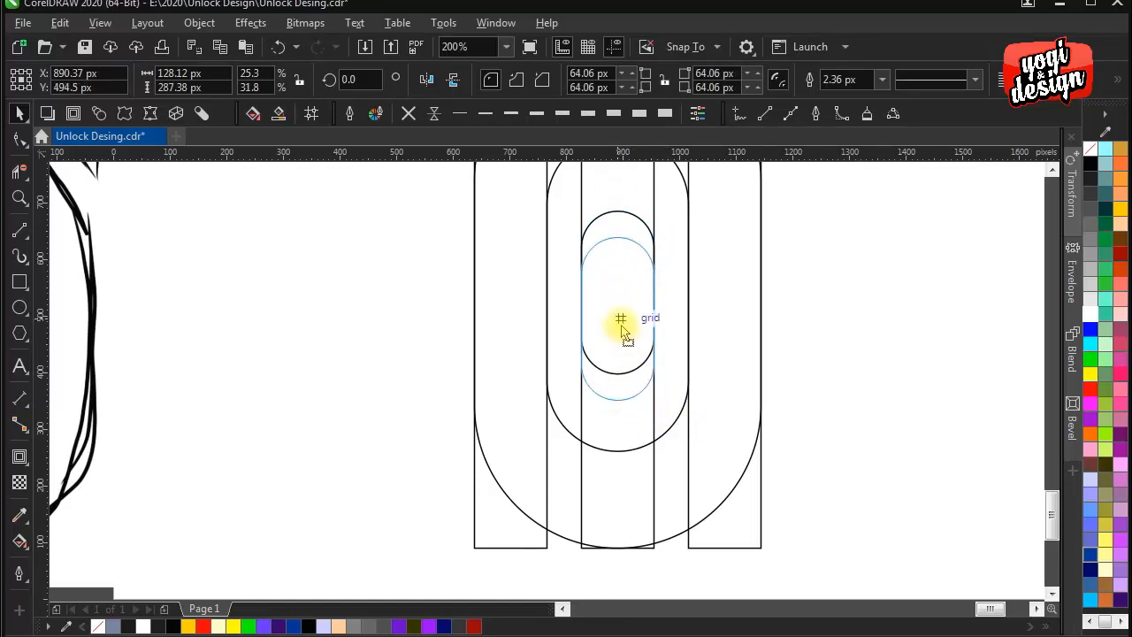
drag(626, 341, 621, 336)
scroll(630, 336, down, 2)
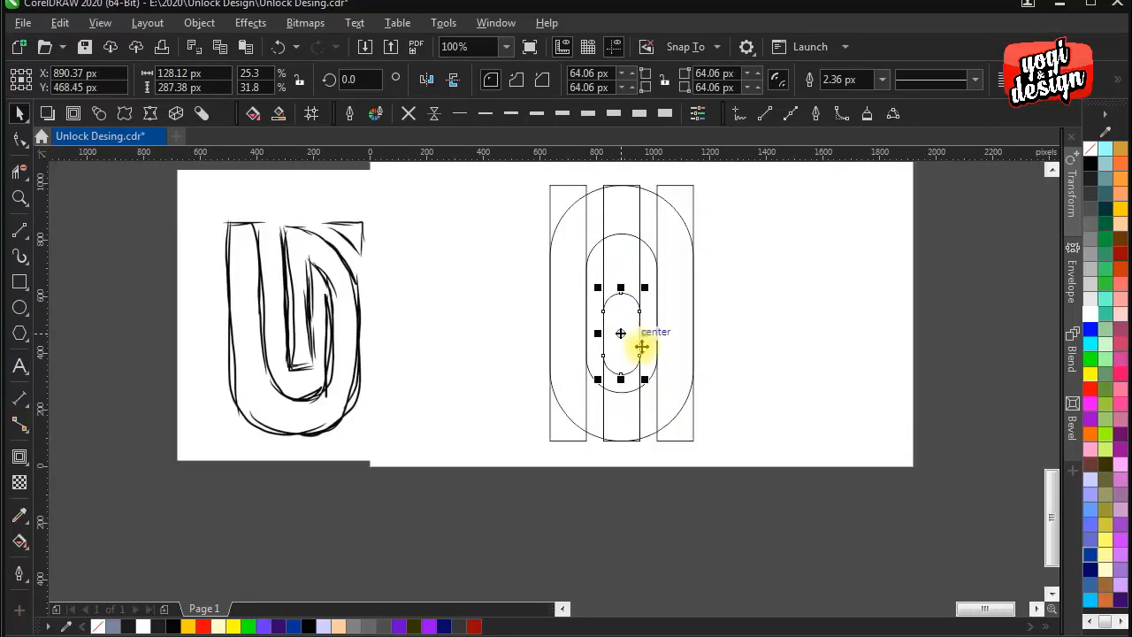
click(714, 519)
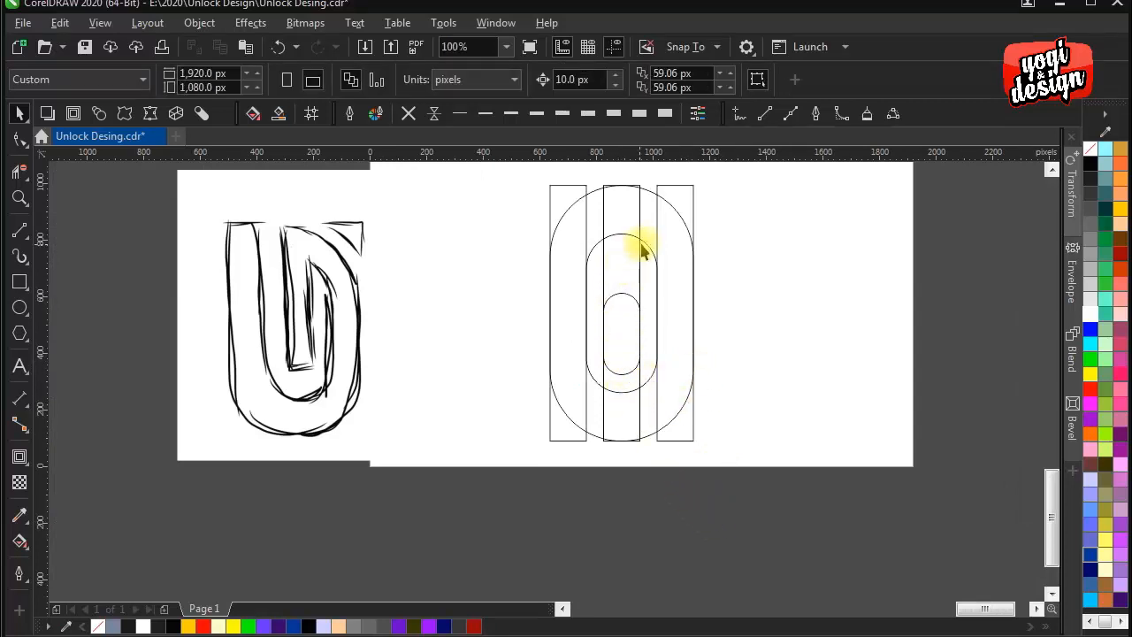
- Add a one-step outside contour with a 31.75 px offset to the largest capsule
drag(650, 238, 655, 398)
click(618, 329)
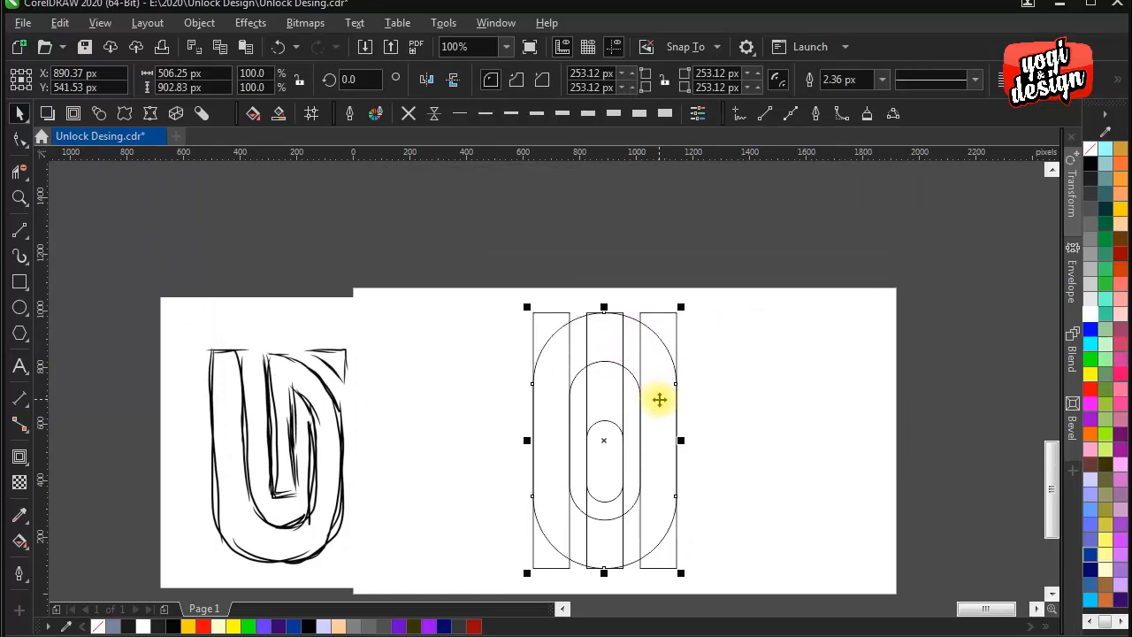
scroll(659, 399, up, 1)
drag(656, 364, 650, 407)
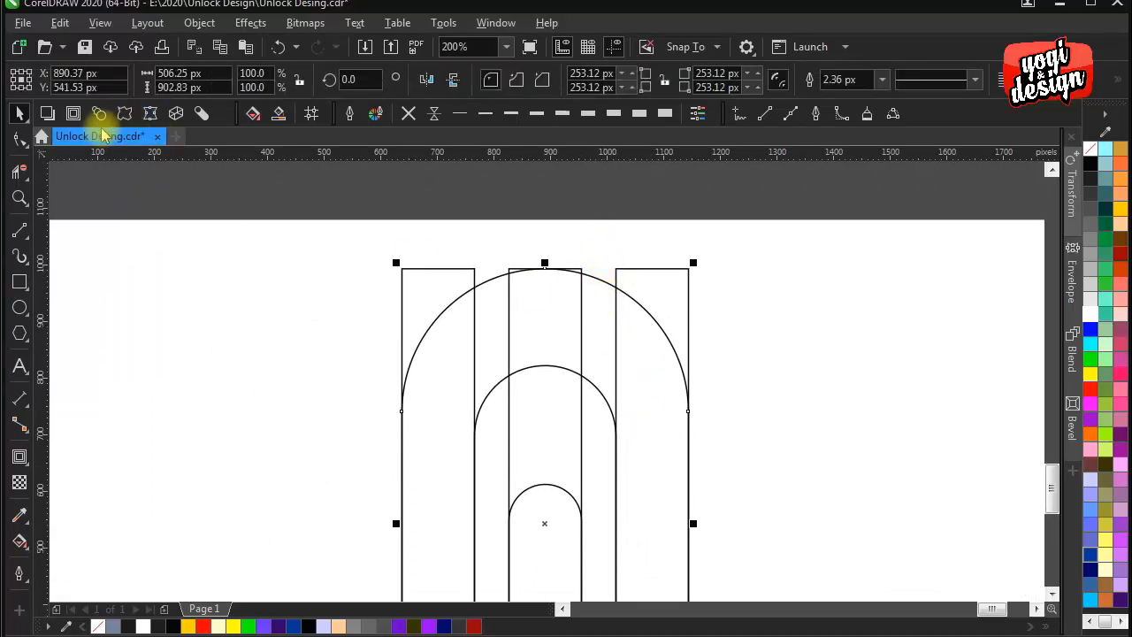
click(72, 113)
drag(588, 289, 618, 254)
scroll(618, 261, down, 2)
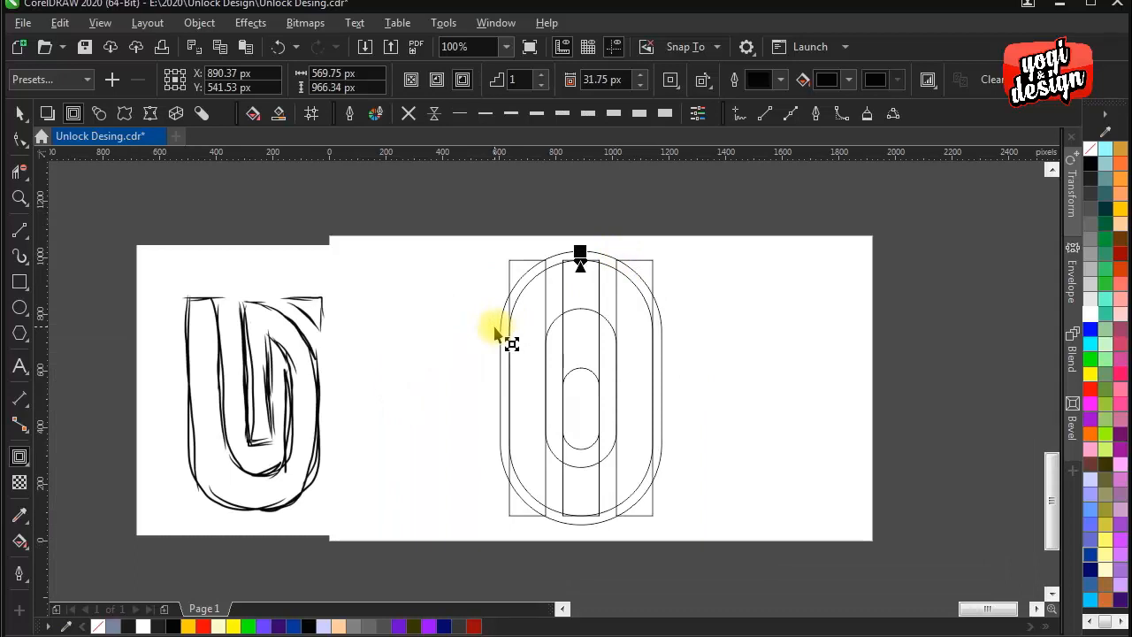
click(19, 113)
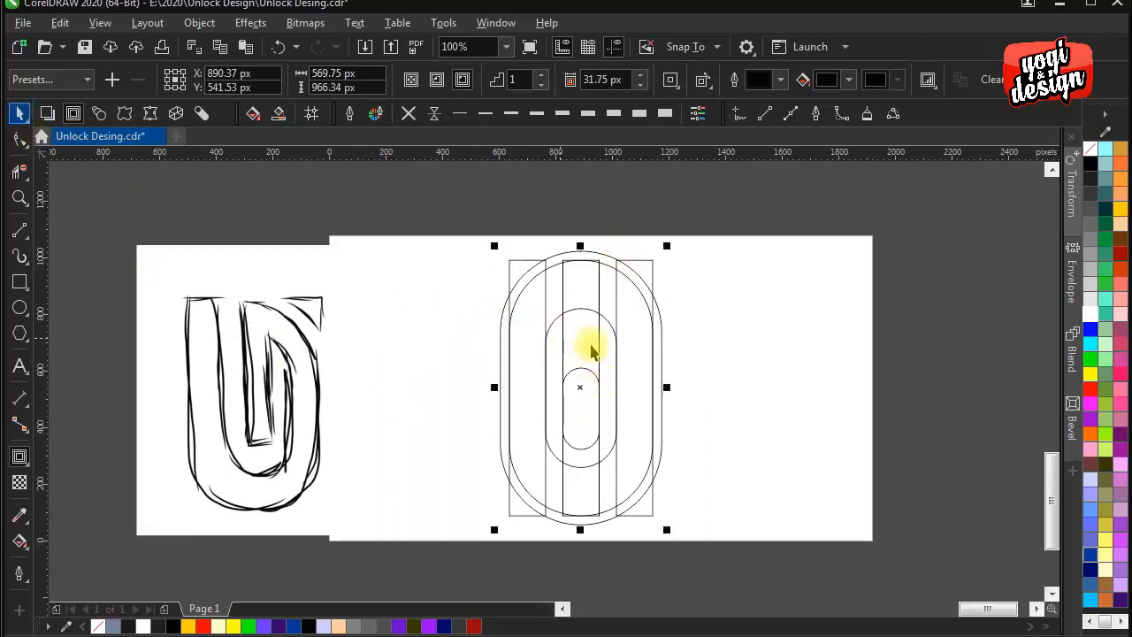
click(783, 352)
- Adjust the smallest capsule's vertical position to a centre Y of about 460 px
scroll(594, 430, up, 2)
click(589, 450)
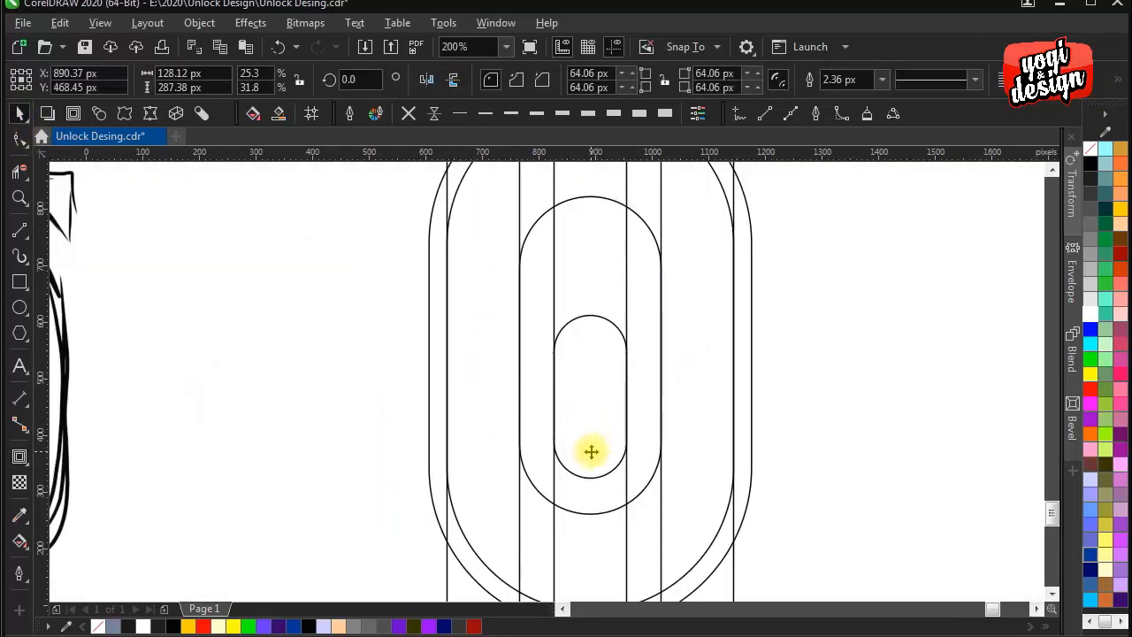
scroll(593, 426, up, 2)
drag(594, 426, 593, 443)
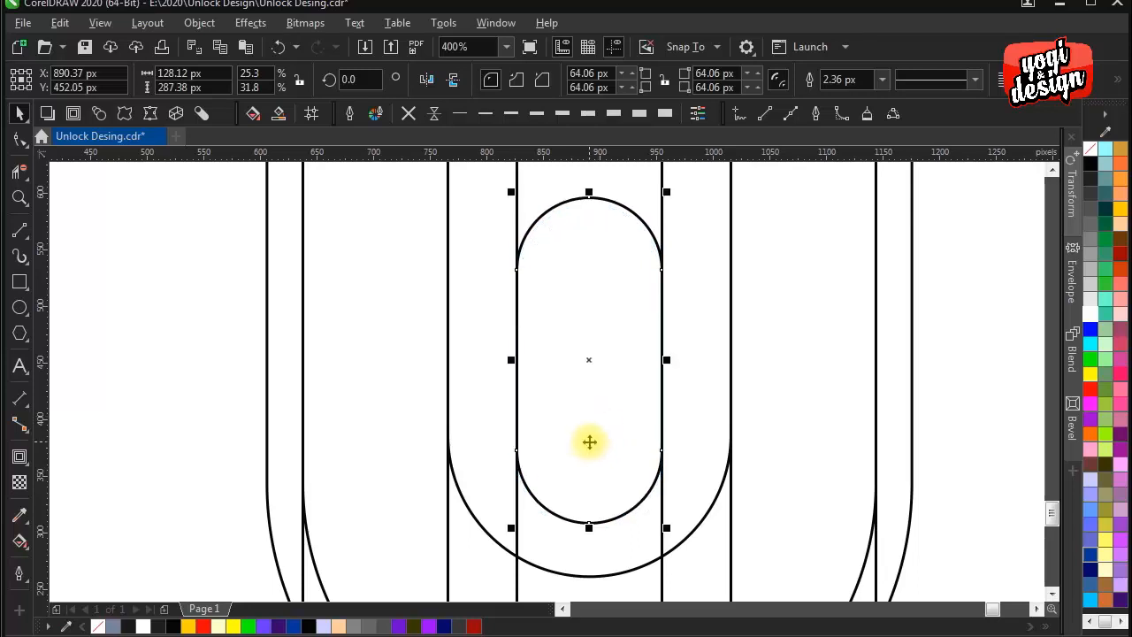
shift+click(588, 435)
click(591, 474)
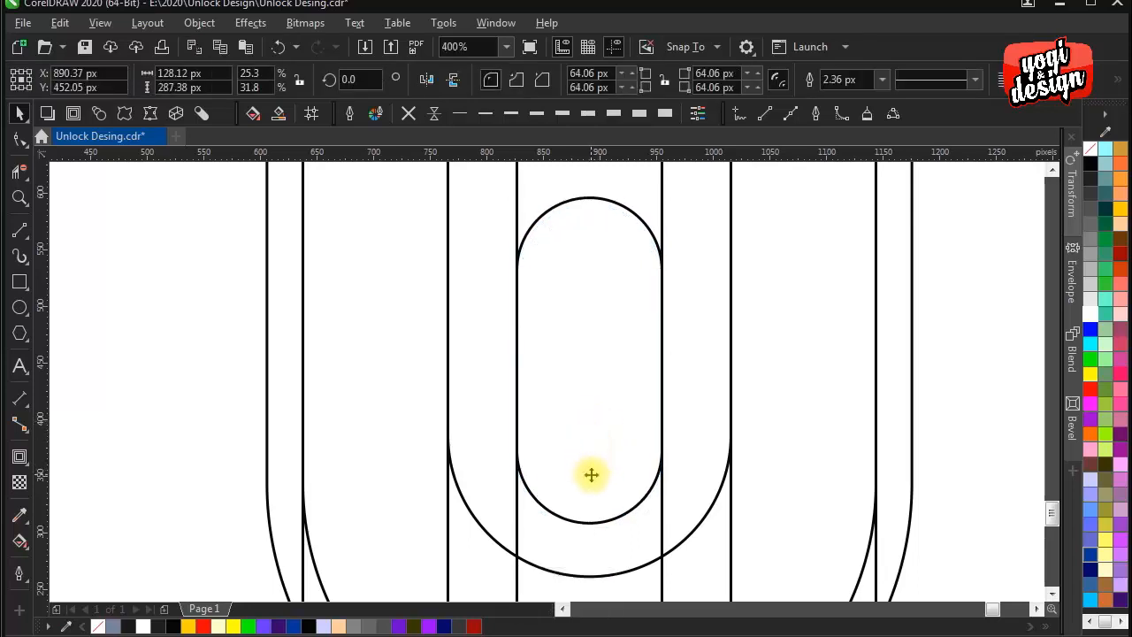
drag(590, 473, 593, 466)
scroll(624, 430, down, 2)
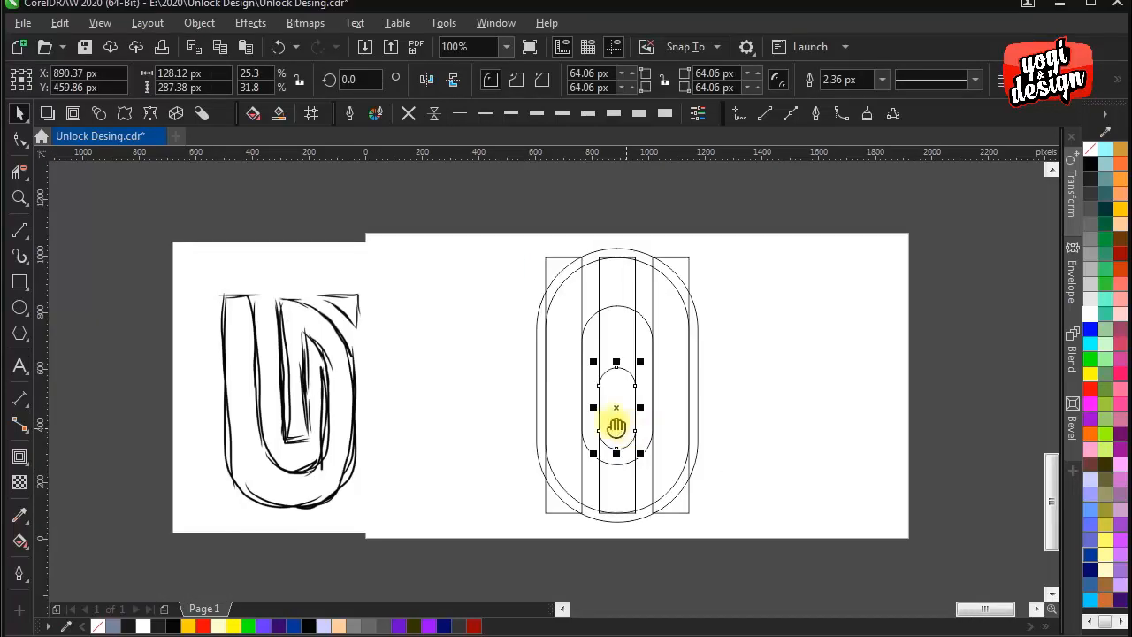
- Nudge the smallest capsule up by 10 px to a centre Y of about 470 px
drag(615, 424, 590, 415)
click(775, 436)
click(597, 402)
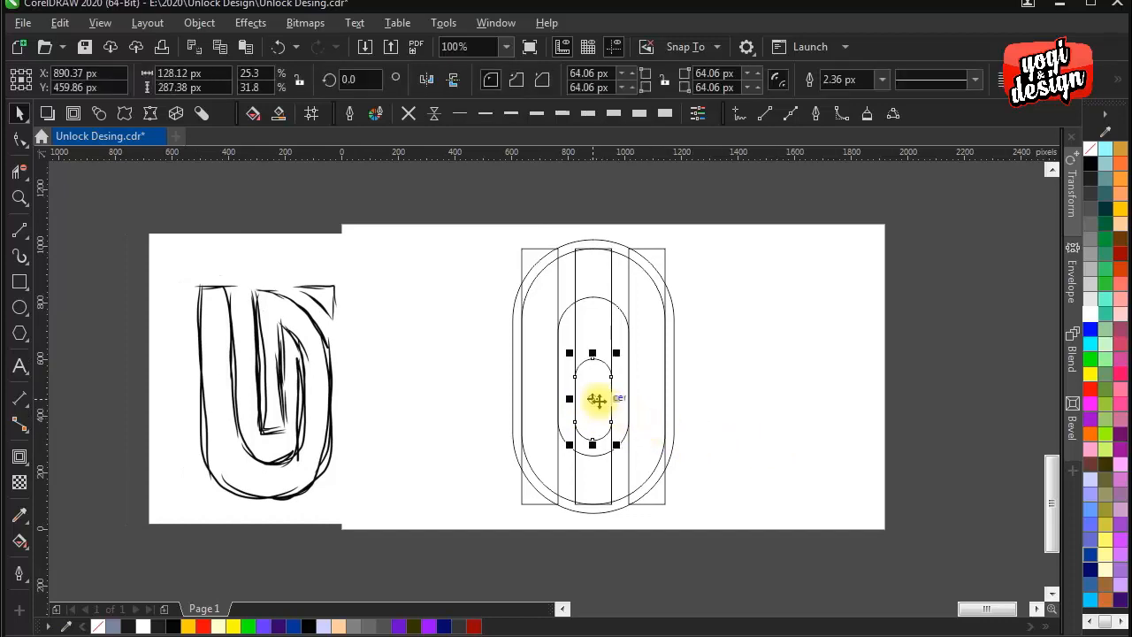
key(ctrl+Up)
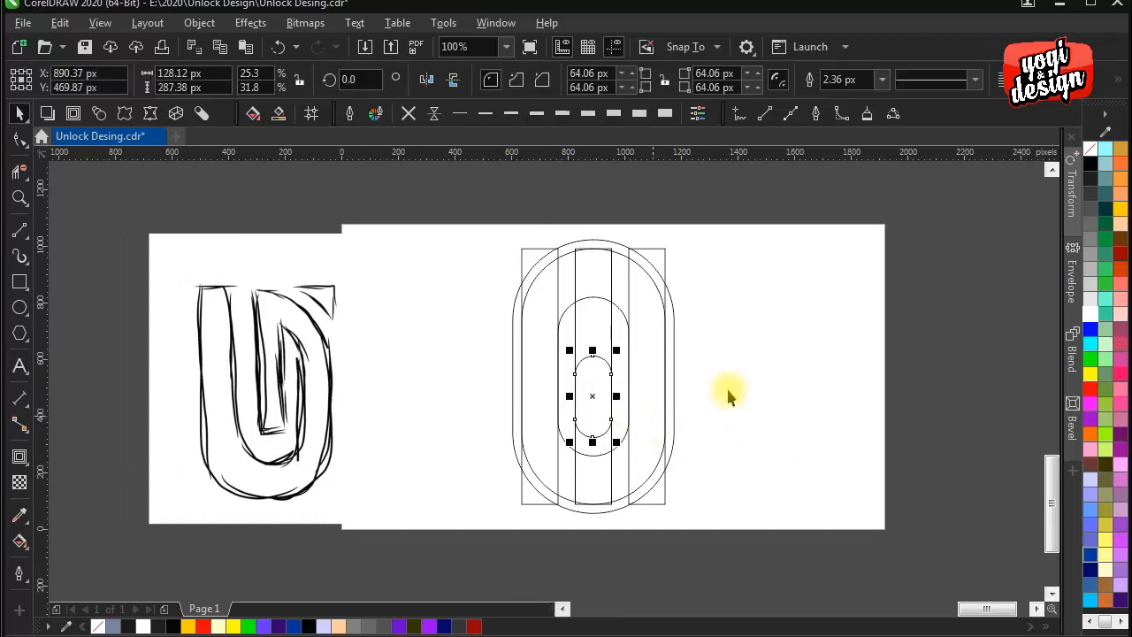
click(814, 365)
- Break the outside contour apart from the largest capsule so the outer outline is a separate object
scroll(655, 261, up, 1)
click(588, 233)
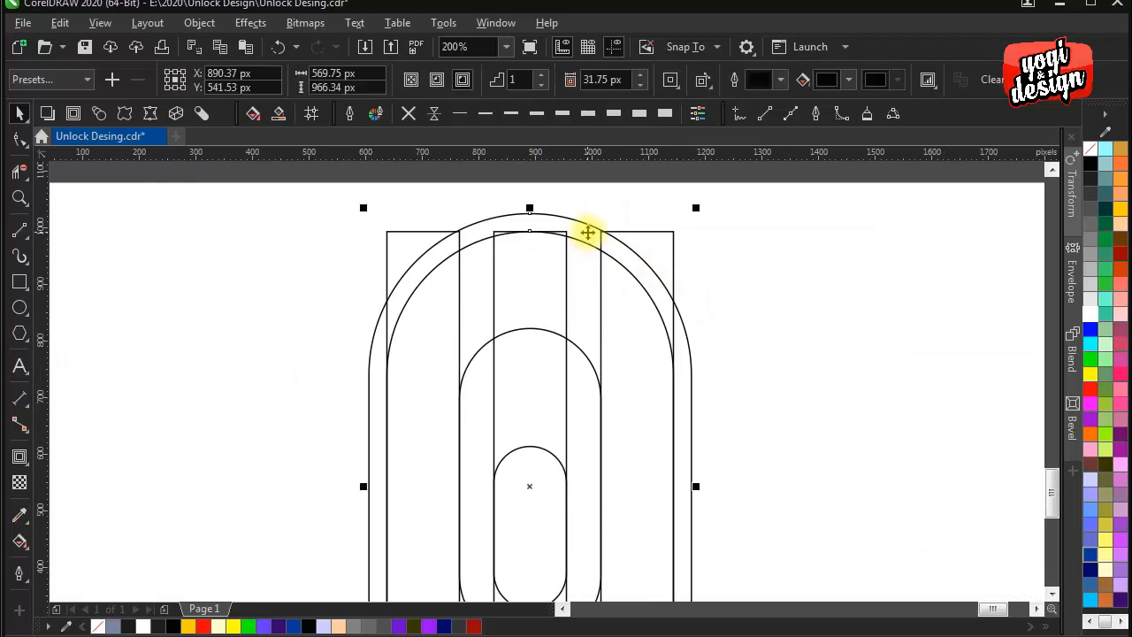
click(199, 22)
click(256, 432)
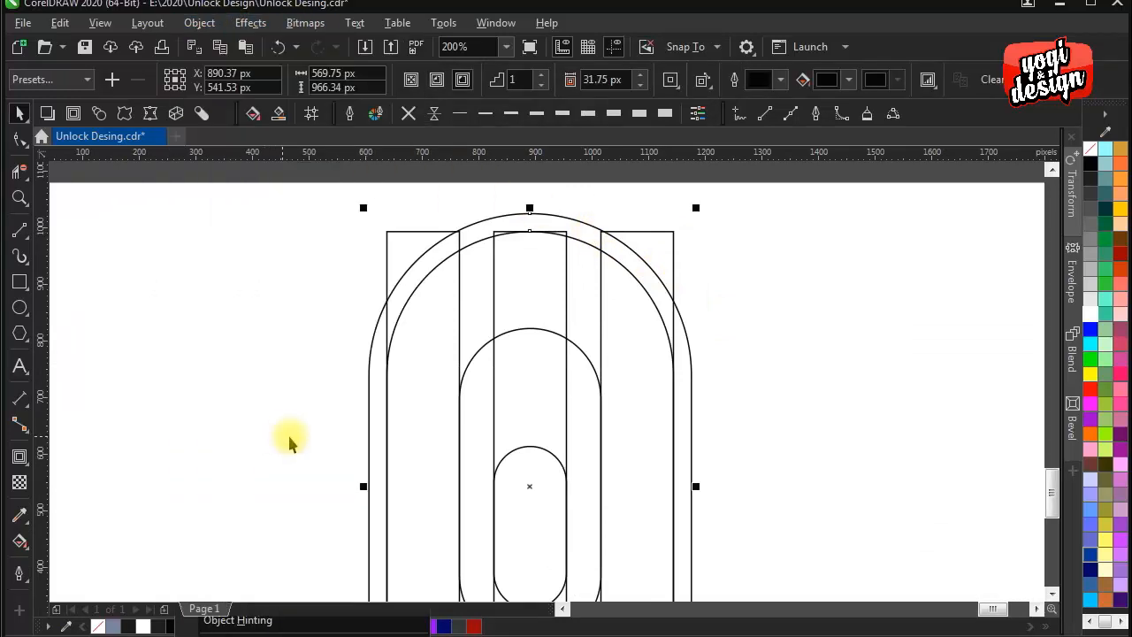
click(813, 356)
click(643, 256)
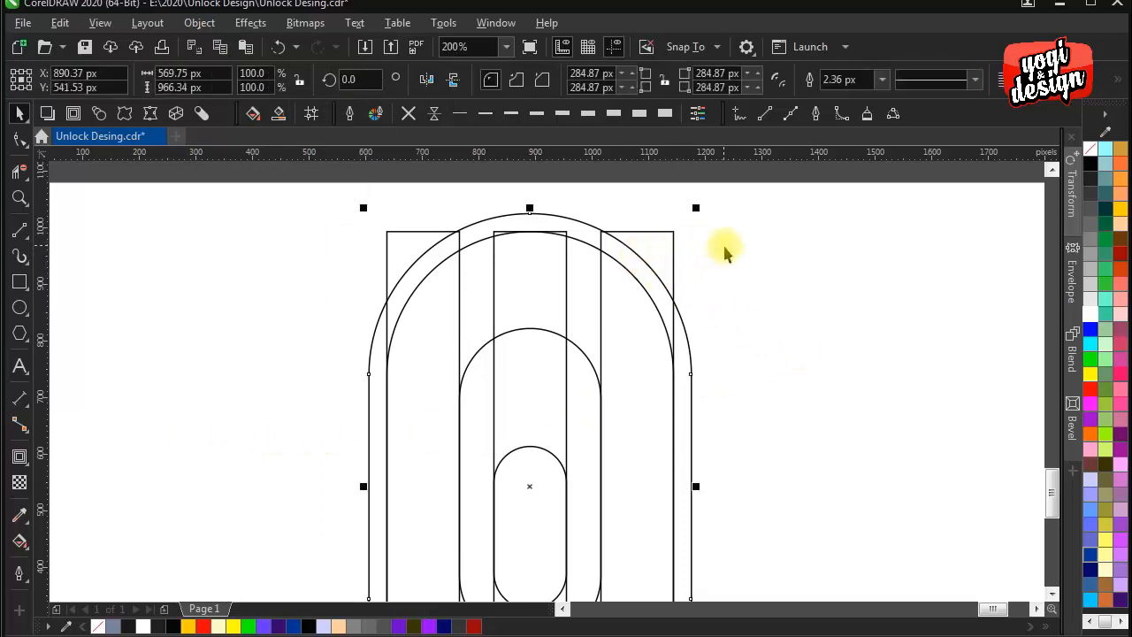
click(723, 257)
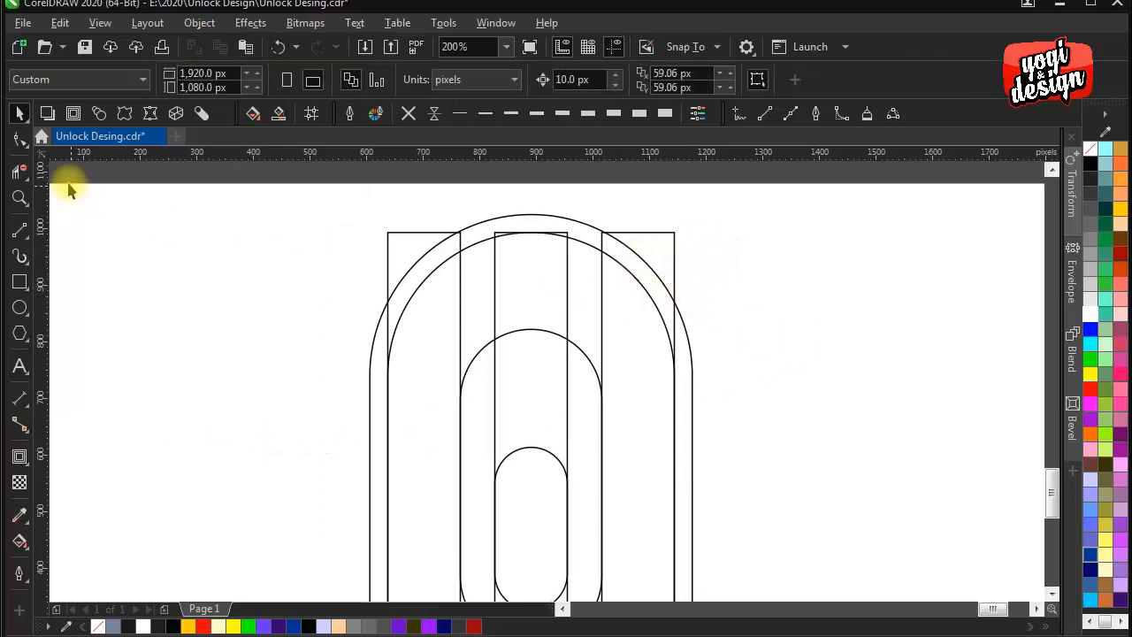
- Delete the overlapping curve segments across the left stem and the rectangle edges crossing the band between capsules with Virtual Segment Delete
click(18, 174)
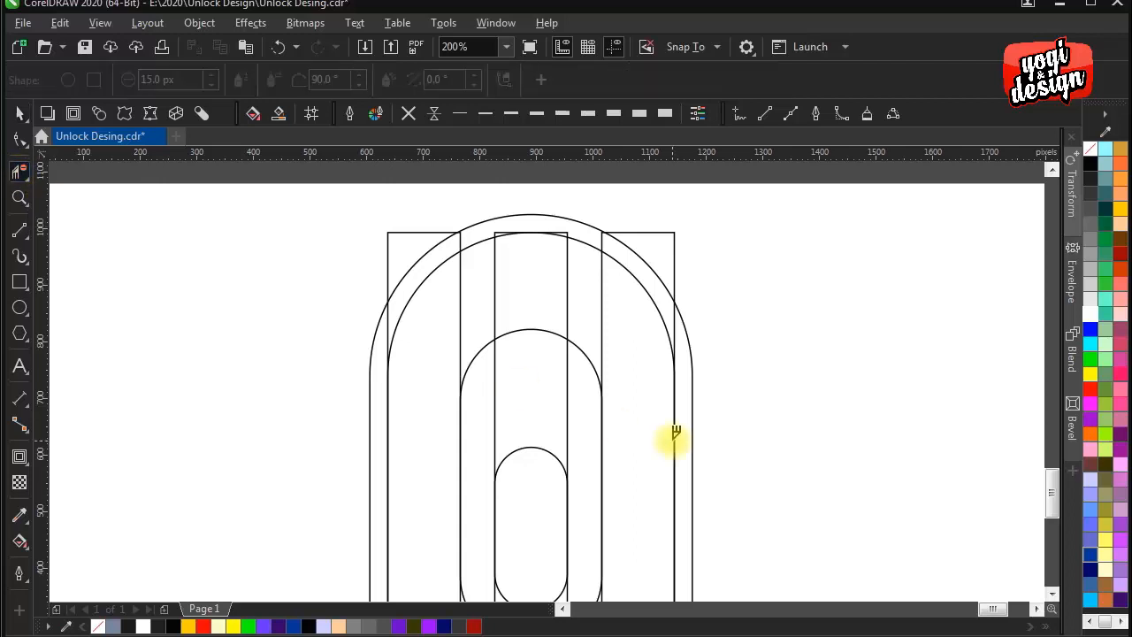
scroll(683, 445, down, 3)
scroll(657, 372, up, 2)
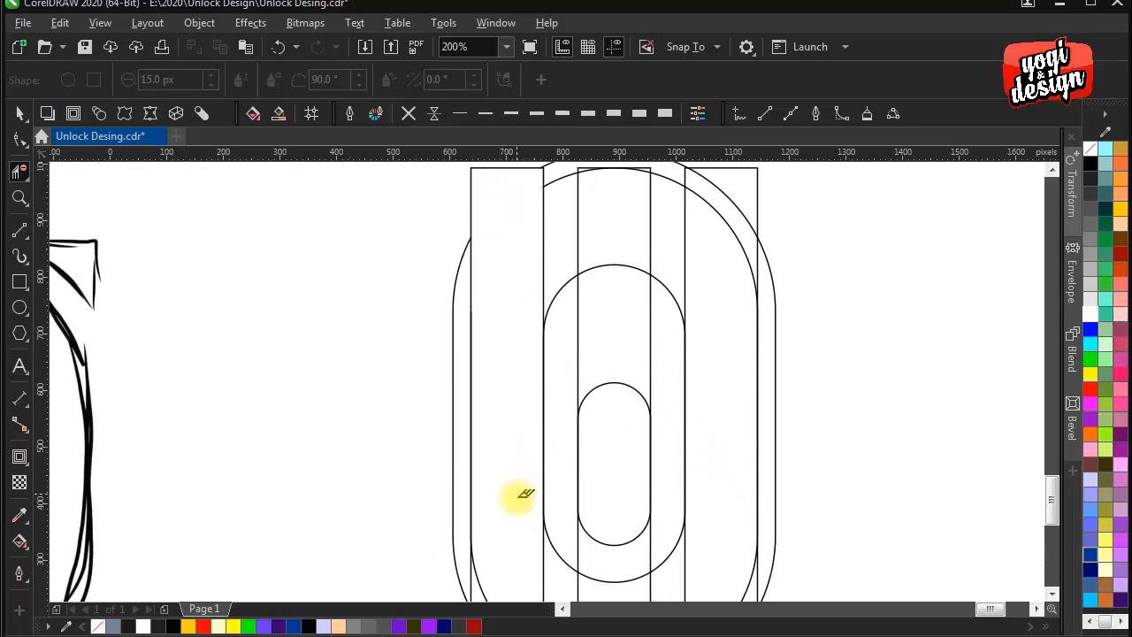
scroll(525, 494, down, 3)
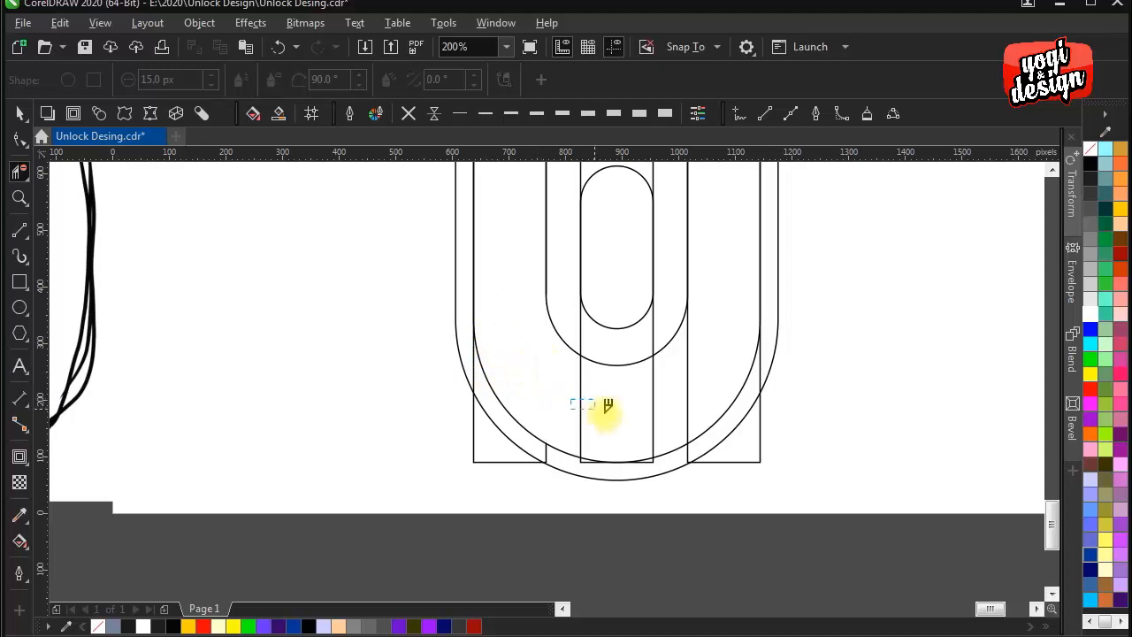
mouse_move(650, 389)
mouse_down()
mouse_move(592, 432)
mouse_move(648, 421)
mouse_up()
drag(666, 333, 595, 540)
drag(579, 442, 604, 543)
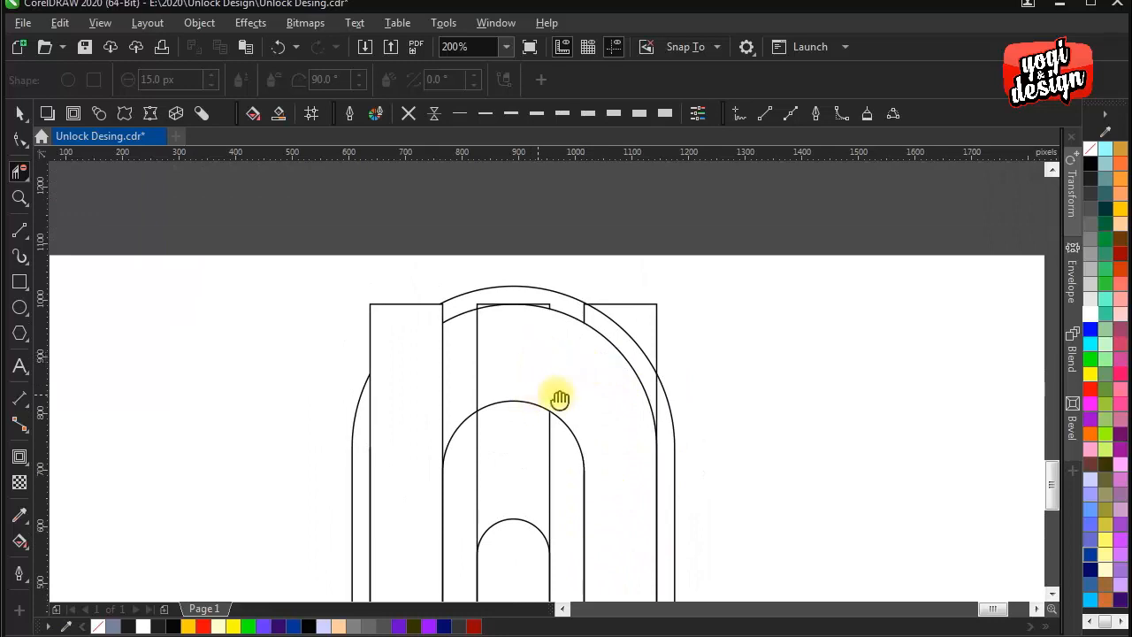
- Delete the arc segments crossing the middle bar, and try to remove the smallest capsule's segments inside that bar
drag(558, 397, 594, 352)
scroll(544, 281, up, 2)
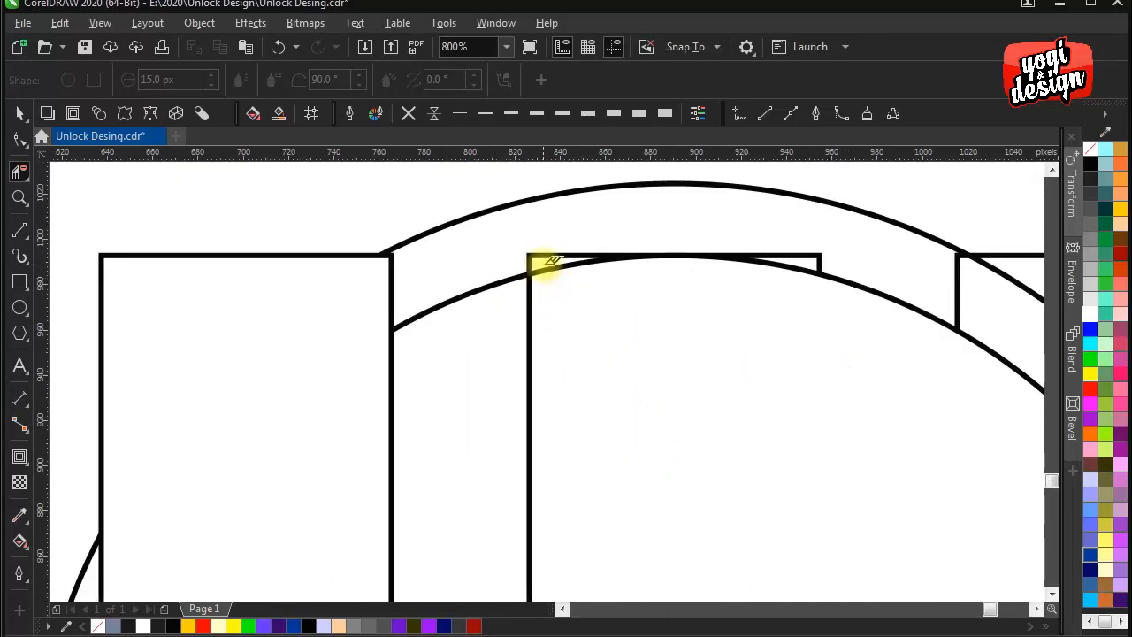
scroll(575, 296, down, 2)
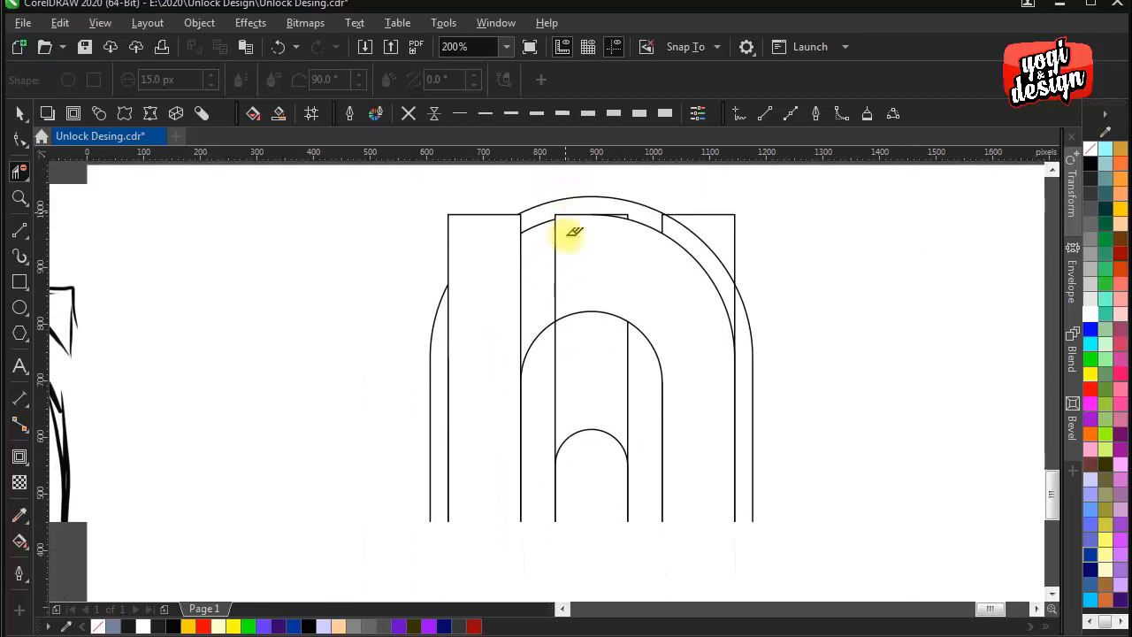
drag(608, 382, 583, 215)
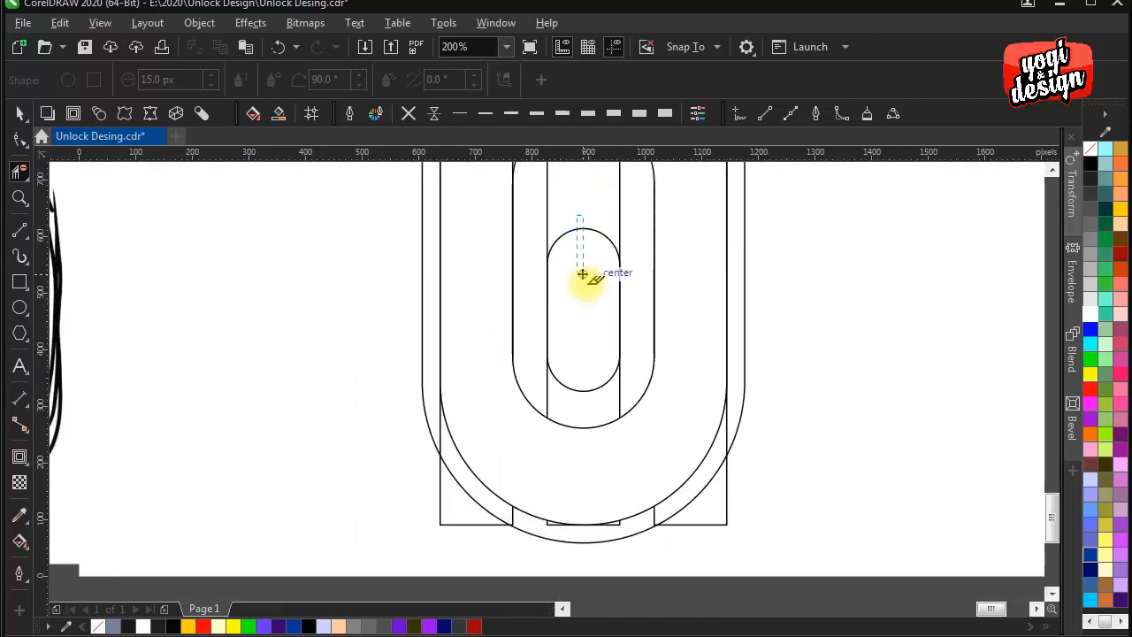
scroll(591, 296, down, 1)
drag(599, 318, 602, 365)
scroll(608, 329, up, 1)
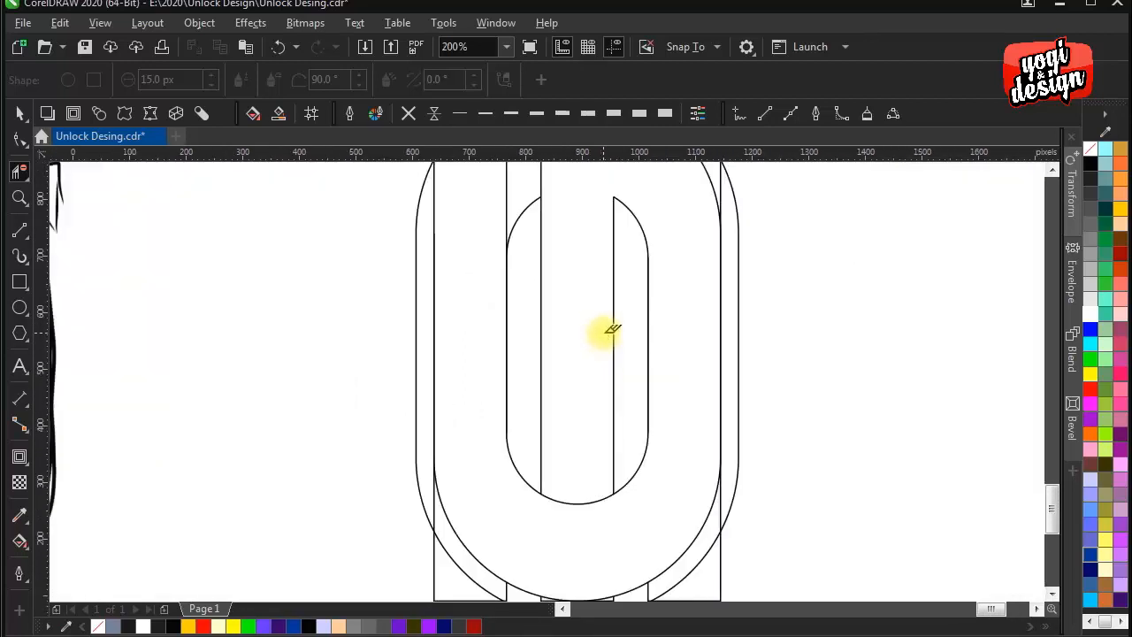
- Undo the last segment deletion and delete only the smallest capsule's top arc, keeping its rounded bottom
key(ctrl+z)
scroll(586, 323, up, 2)
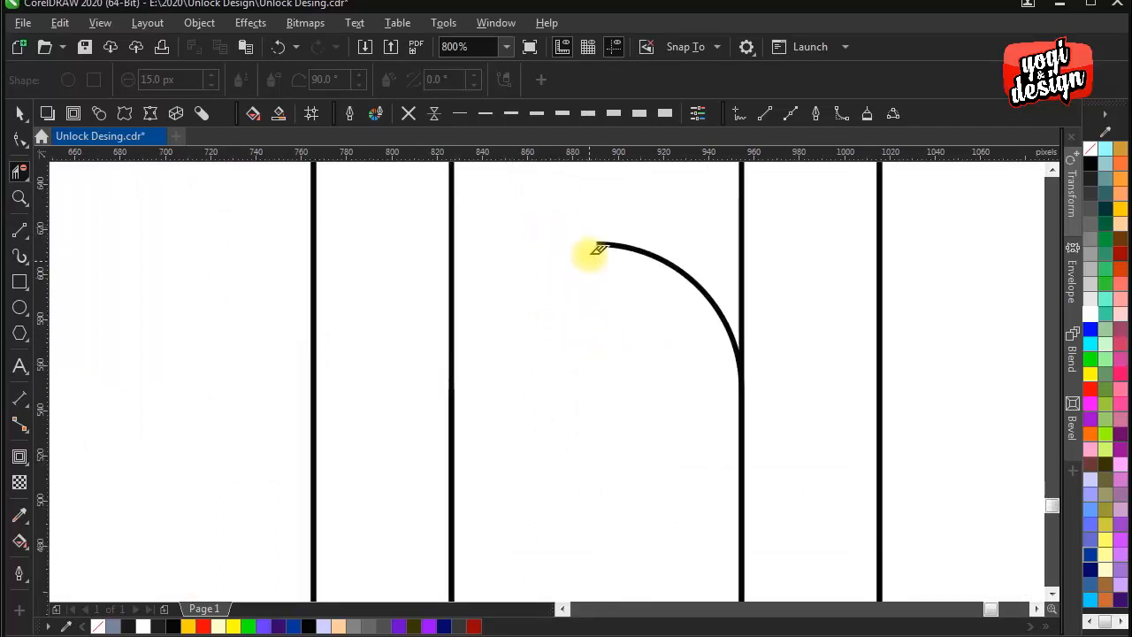
scroll(622, 267, down, 3)
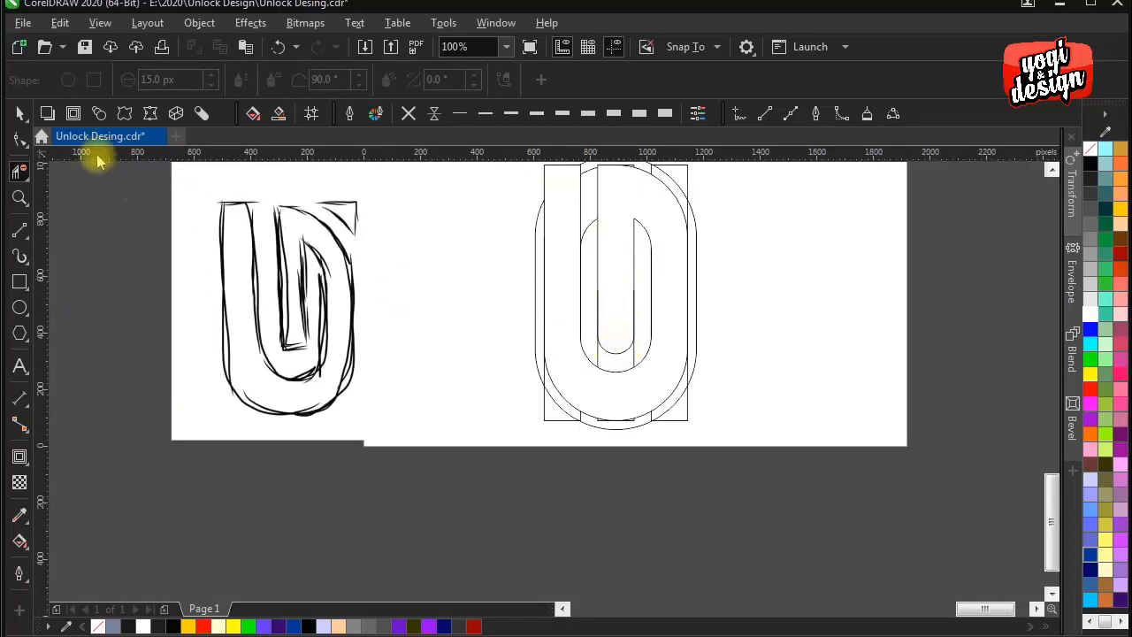
- Examine how the smallest capsule's rounded bottom meets the straight edges of the middle bar
key(space)
scroll(643, 334, up, 1)
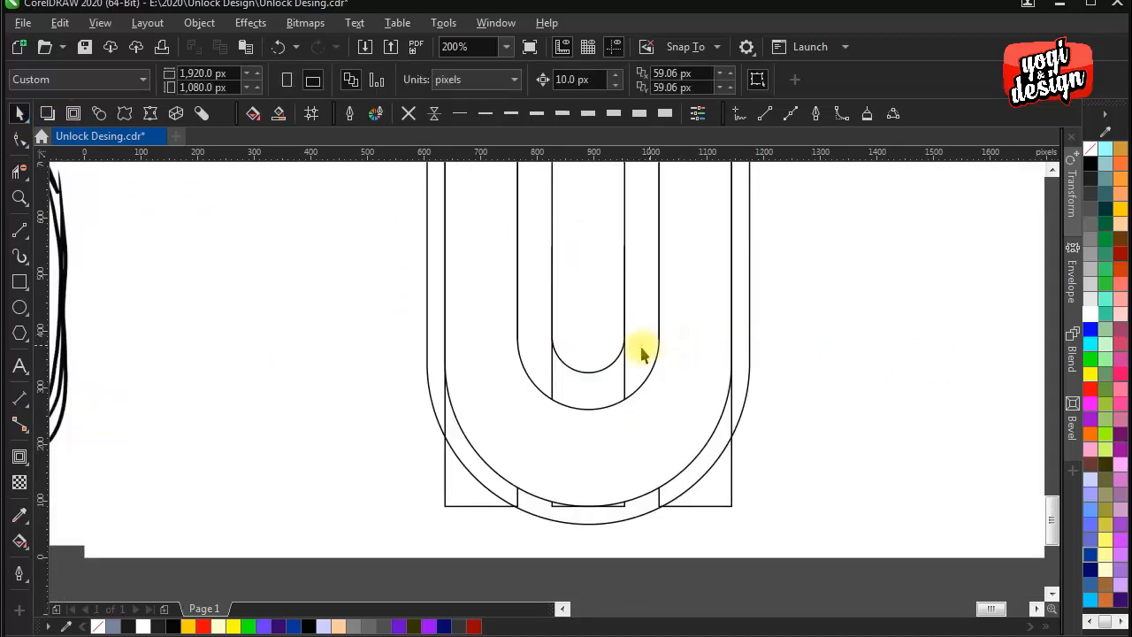
scroll(643, 353, up, 1)
click(600, 371)
scroll(637, 357, up, 2)
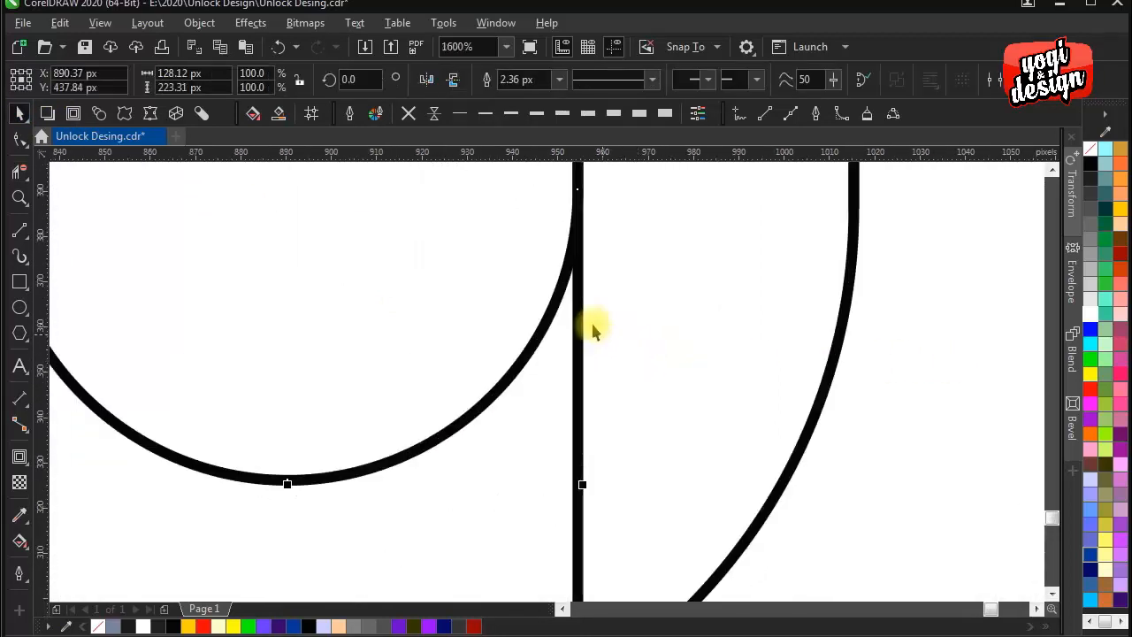
scroll(687, 387, down, 3)
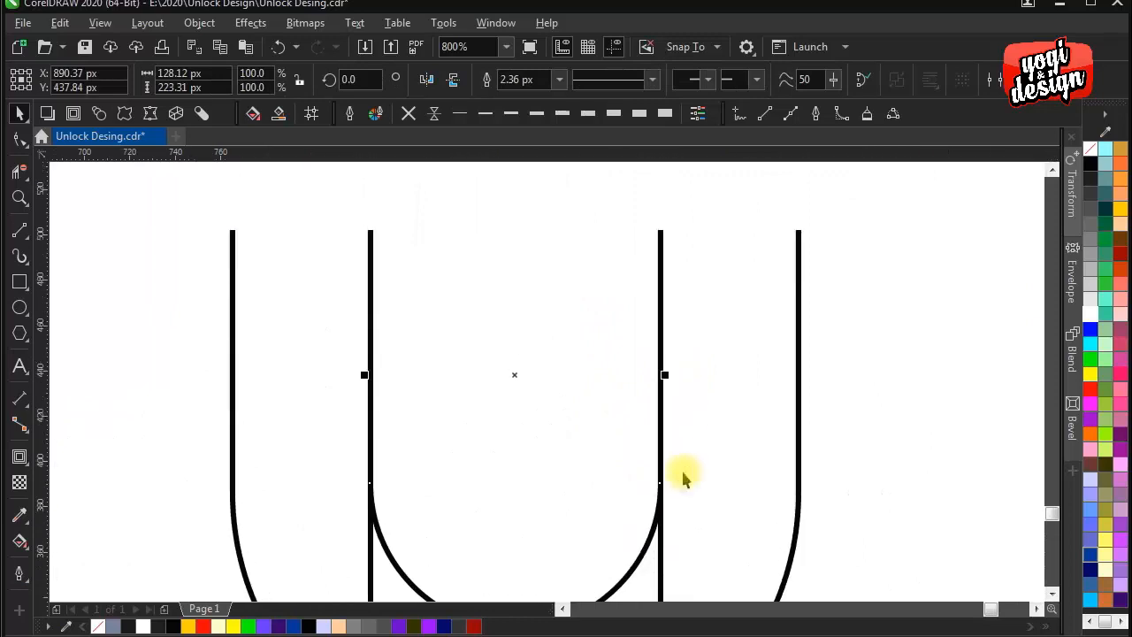
click(742, 447)
scroll(708, 447, down, 1)
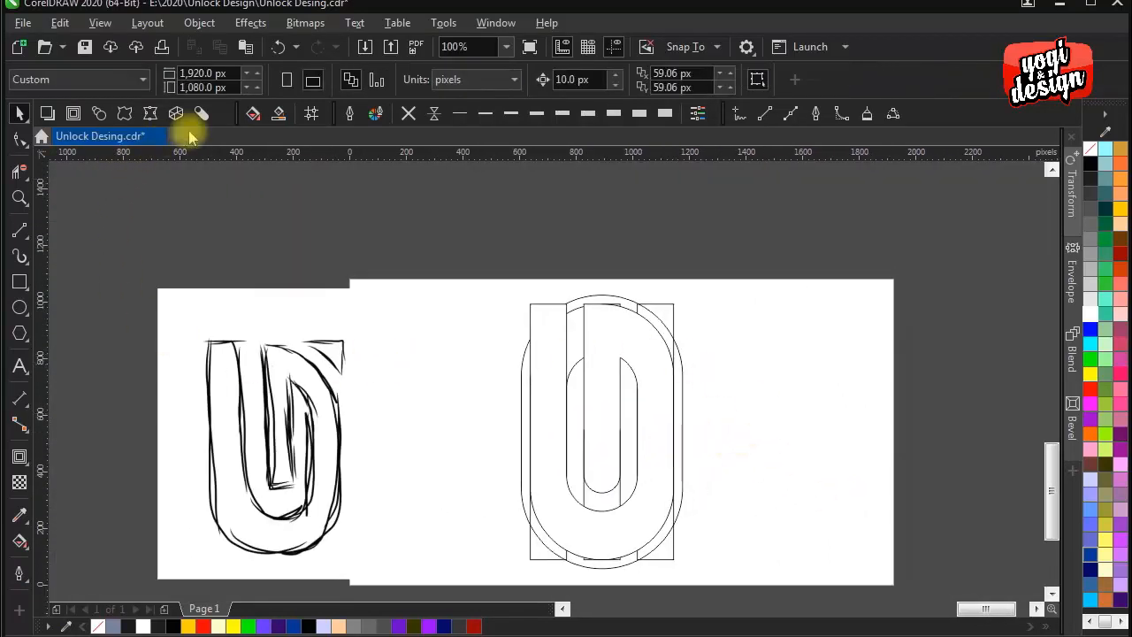
- Create filled shapes with Smart Fill from the upper-right corner triangle and the main body of the UD monogram
click(277, 115)
scroll(663, 327, up, 1)
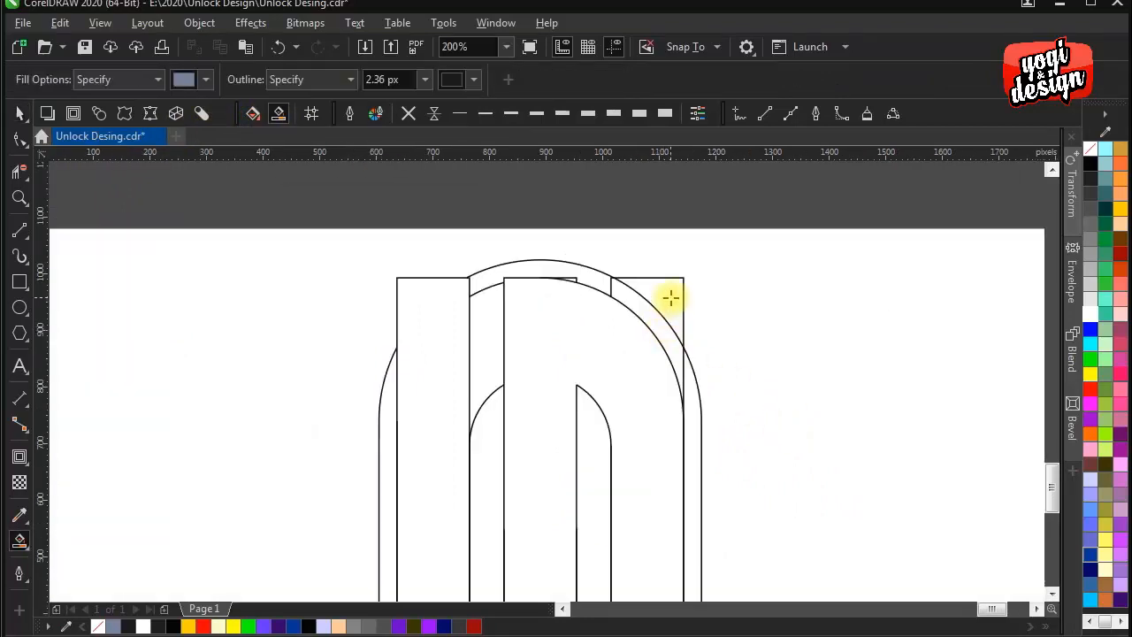
scroll(670, 297, up, 1)
click(671, 297)
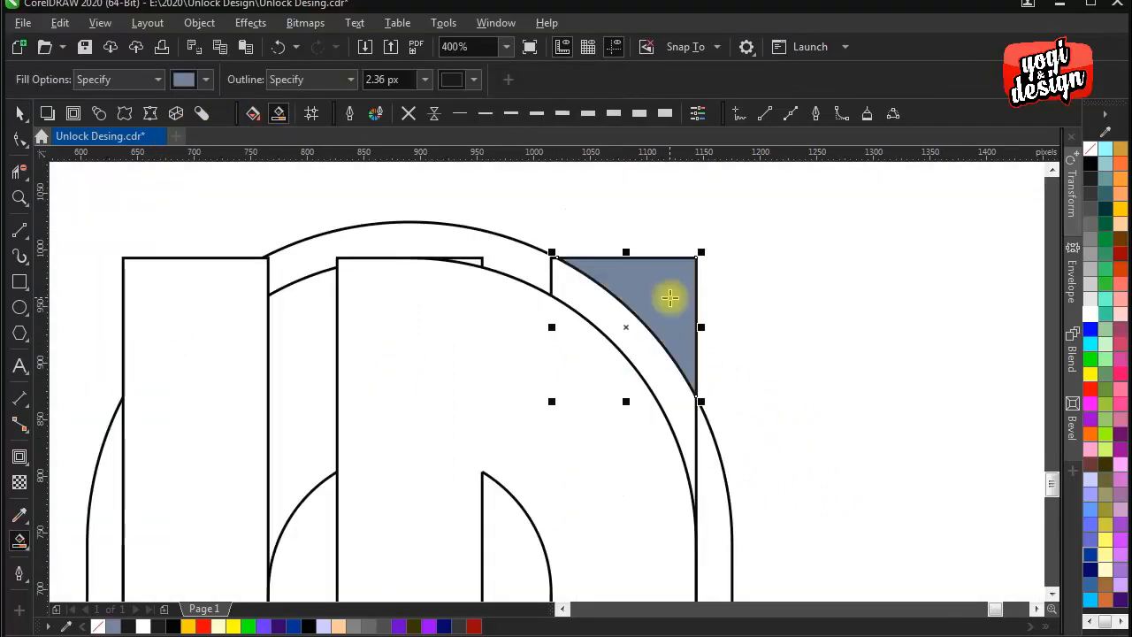
scroll(670, 295, down, 1)
scroll(678, 404, down, 2)
click(605, 227)
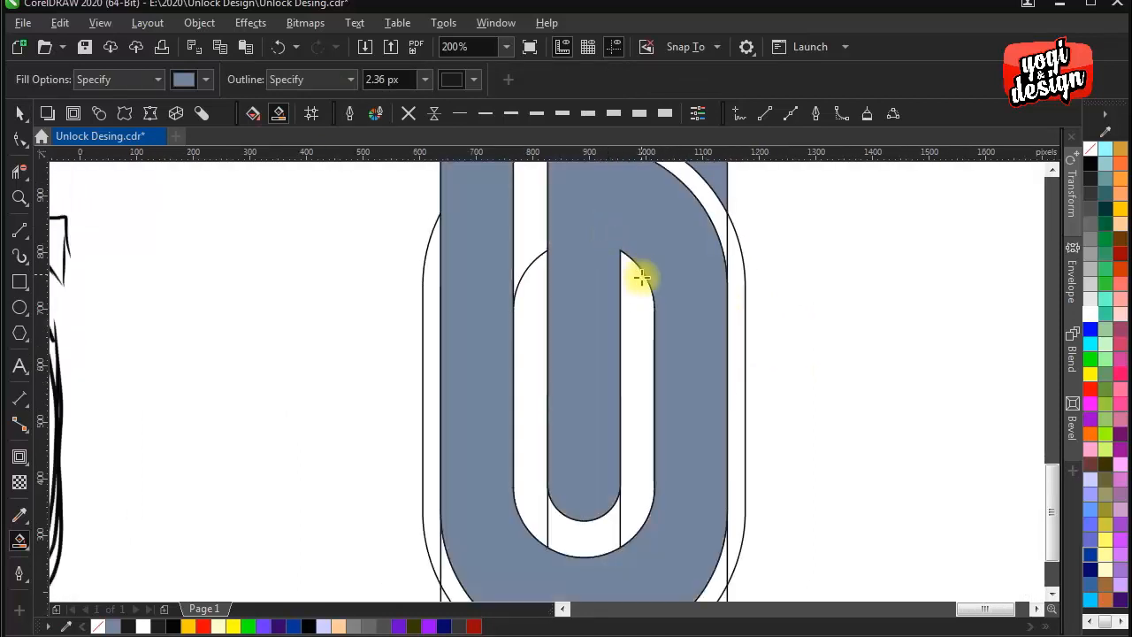
scroll(619, 301, down, 1)
- Move the smart-filled shapes to a centre X of about 1,568 px and give them a black fill with no outline
click(15, 112)
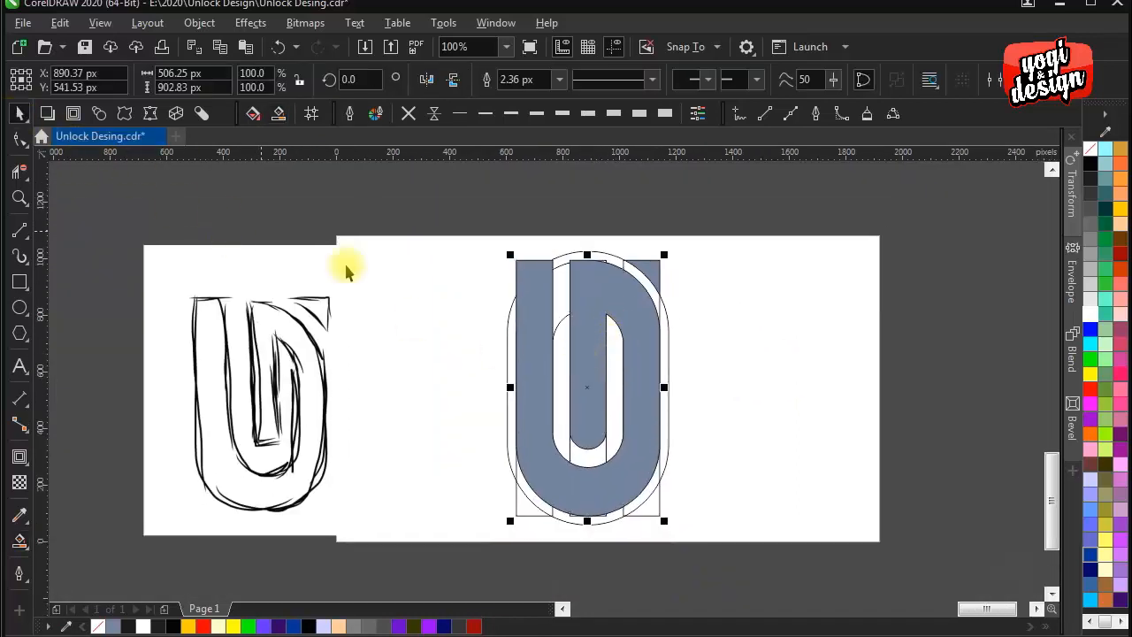
scroll(578, 366, right, 1)
drag(564, 311, 753, 316)
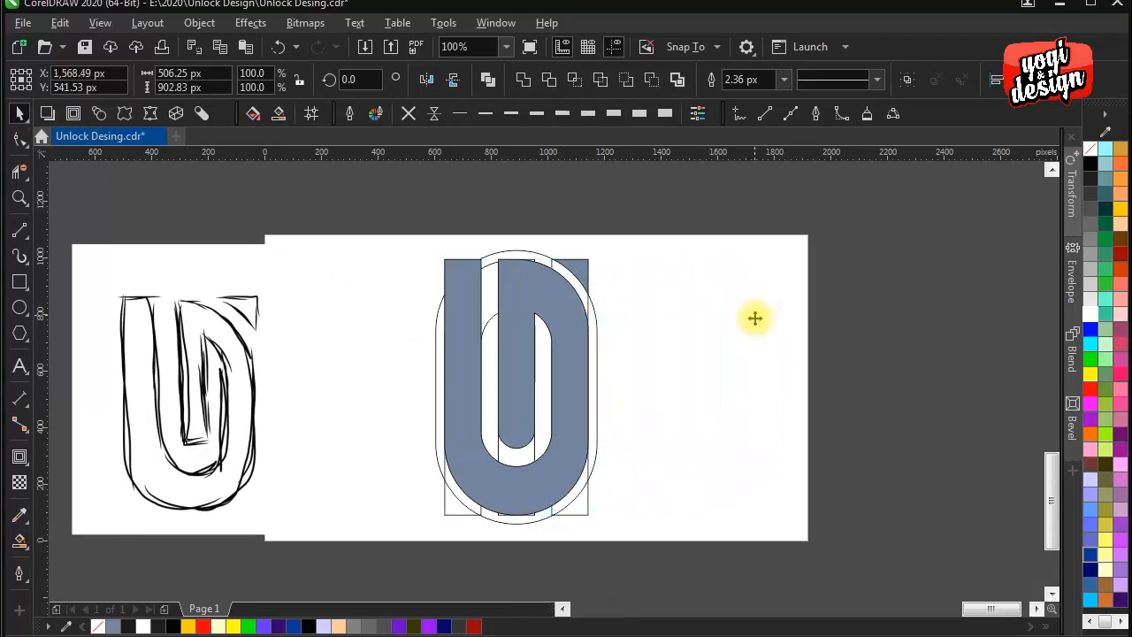
click(1089, 166)
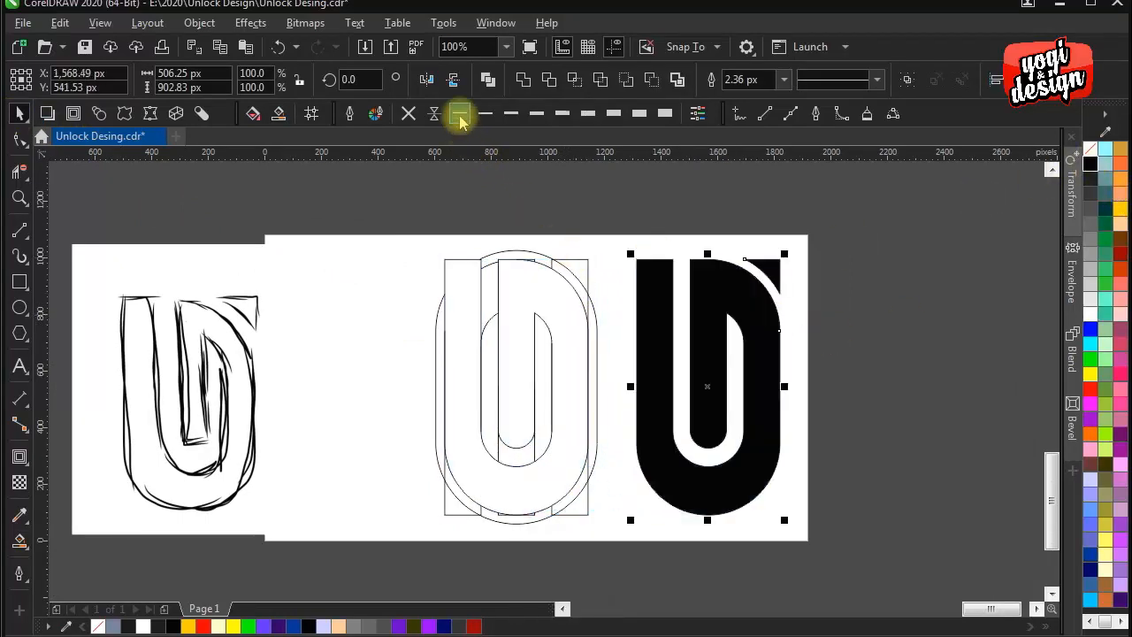
click(412, 116)
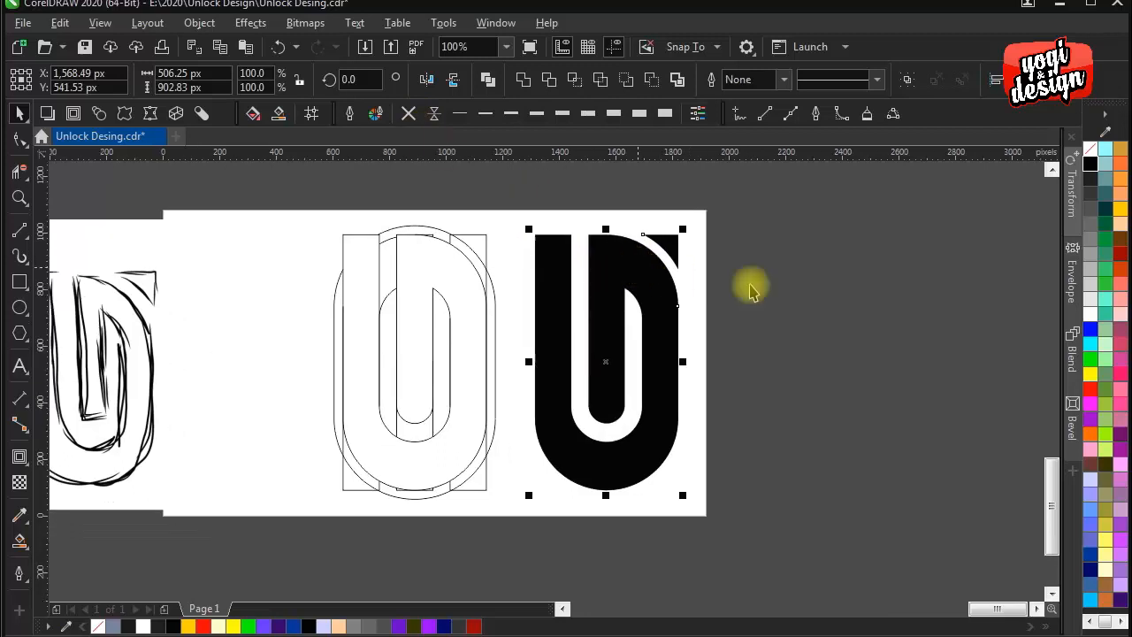
- Move the complete black monogram off the page into the empty area beyond the page's right edge
click(630, 358)
drag(698, 216, 514, 506)
drag(576, 372, 833, 366)
click(707, 380)
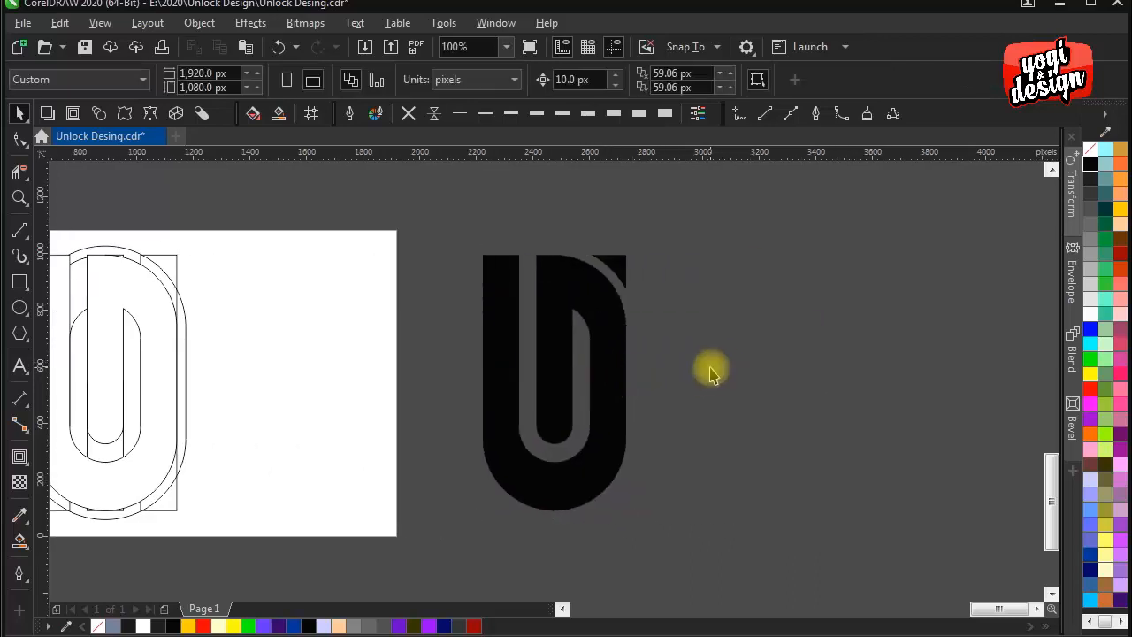
drag(624, 410, 667, 382)
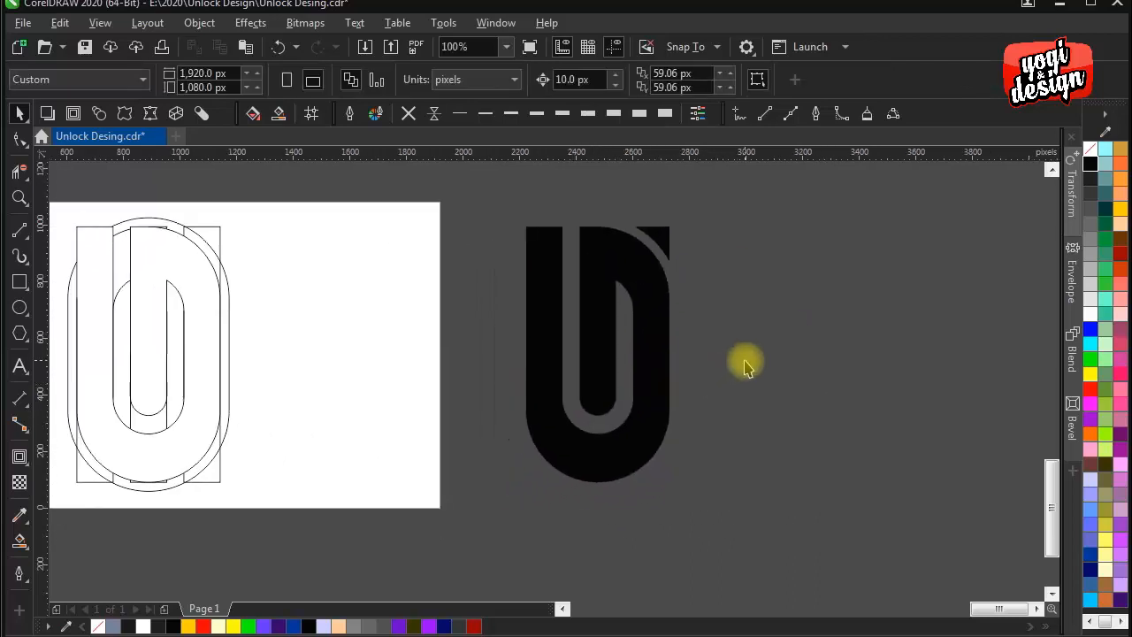
drag(684, 342, 700, 328)
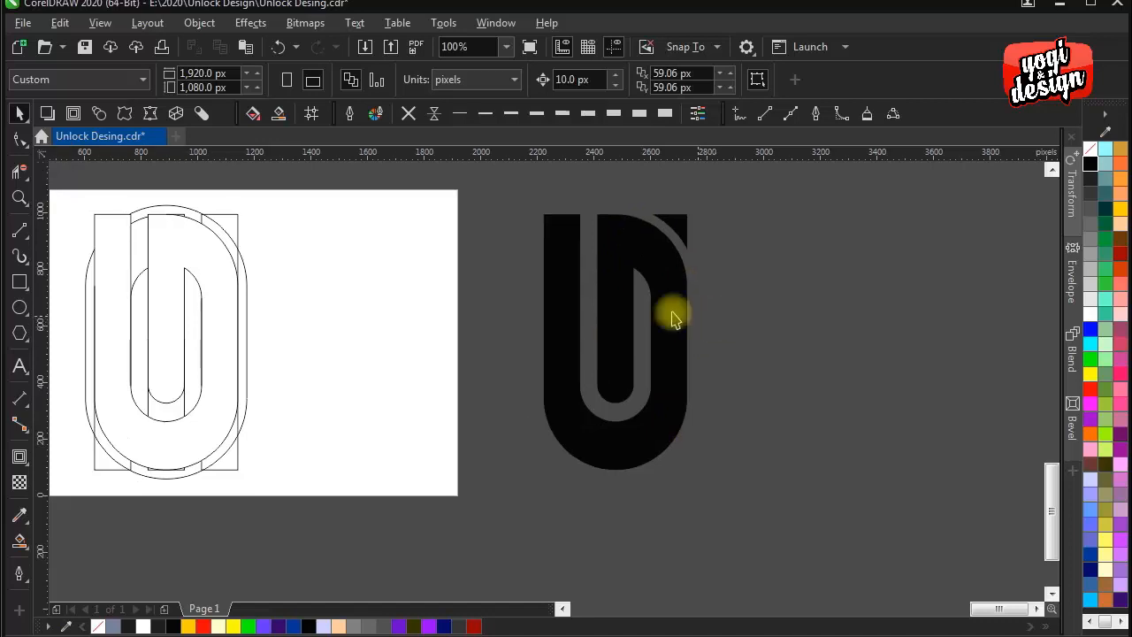
- Add the text "Unlock Design" below the monogram and set its font to Bebas Neue Bold
click(19, 365)
click(551, 488)
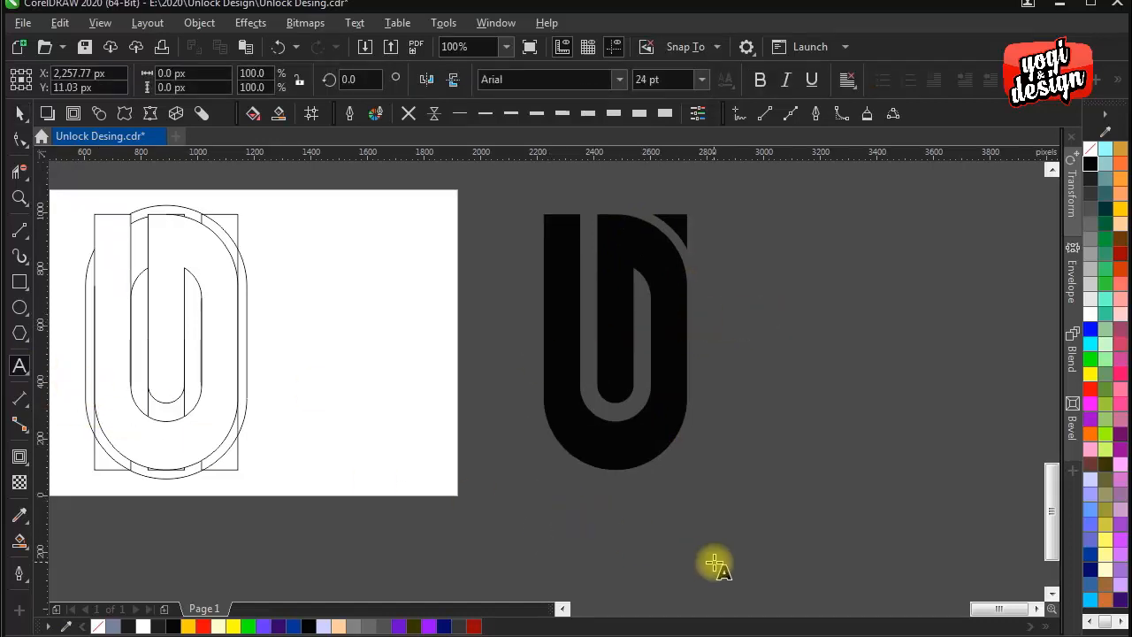
text(Unlock Design)
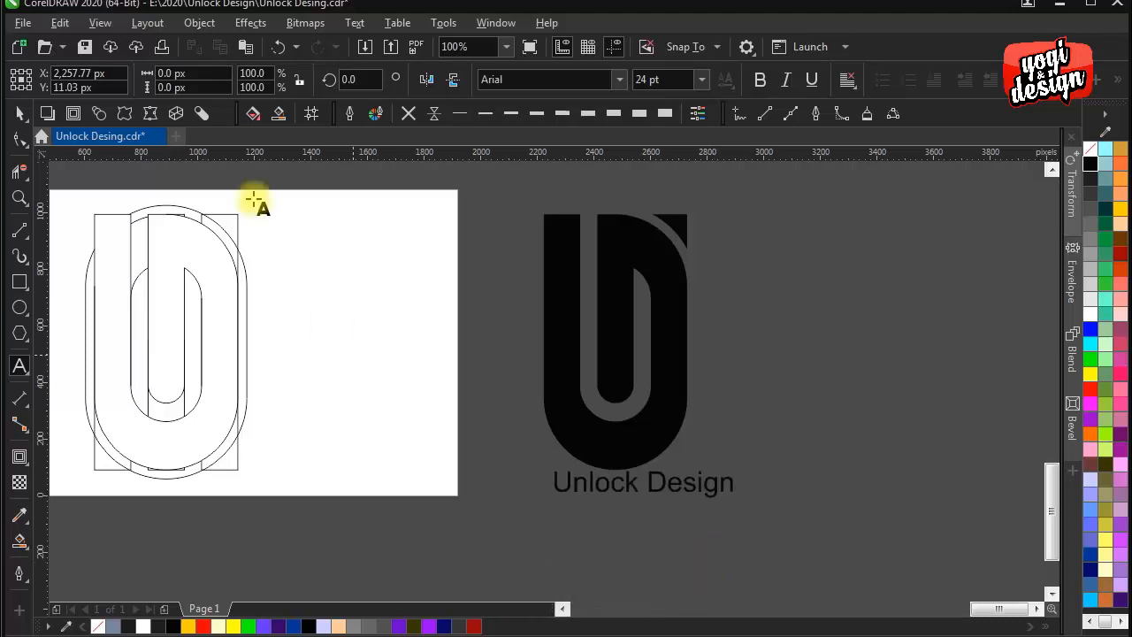
click(17, 113)
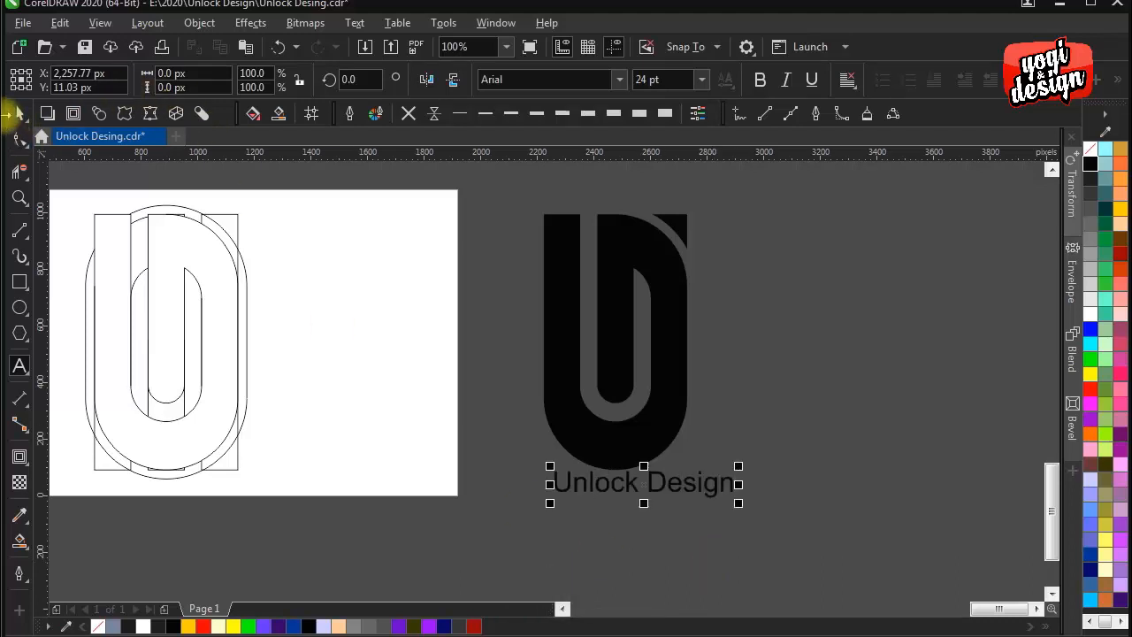
click(620, 80)
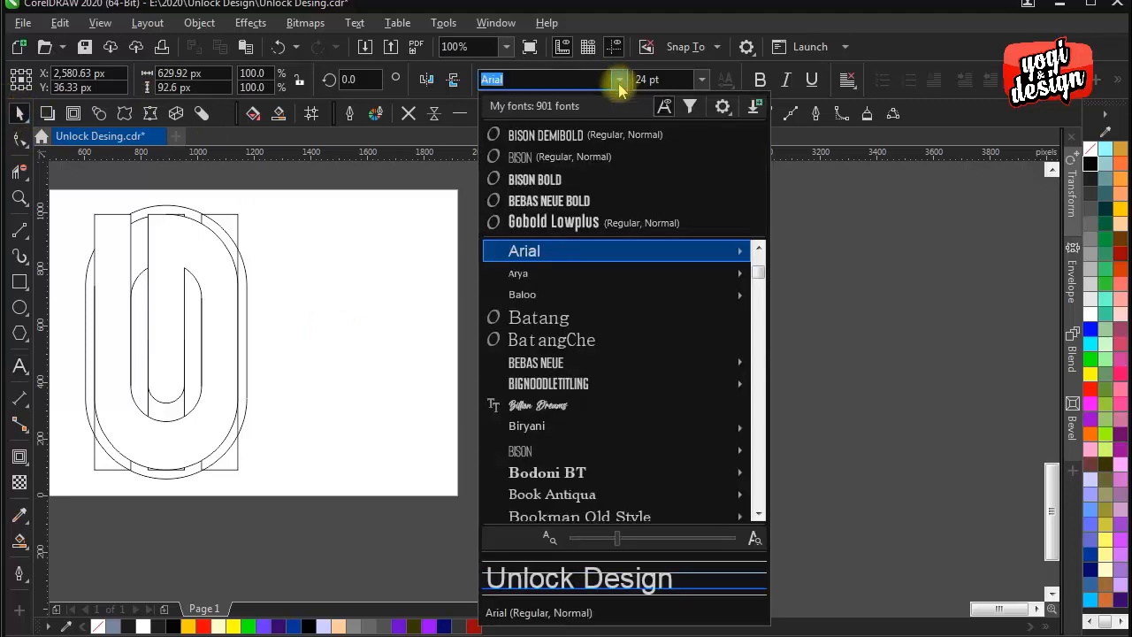
click(571, 201)
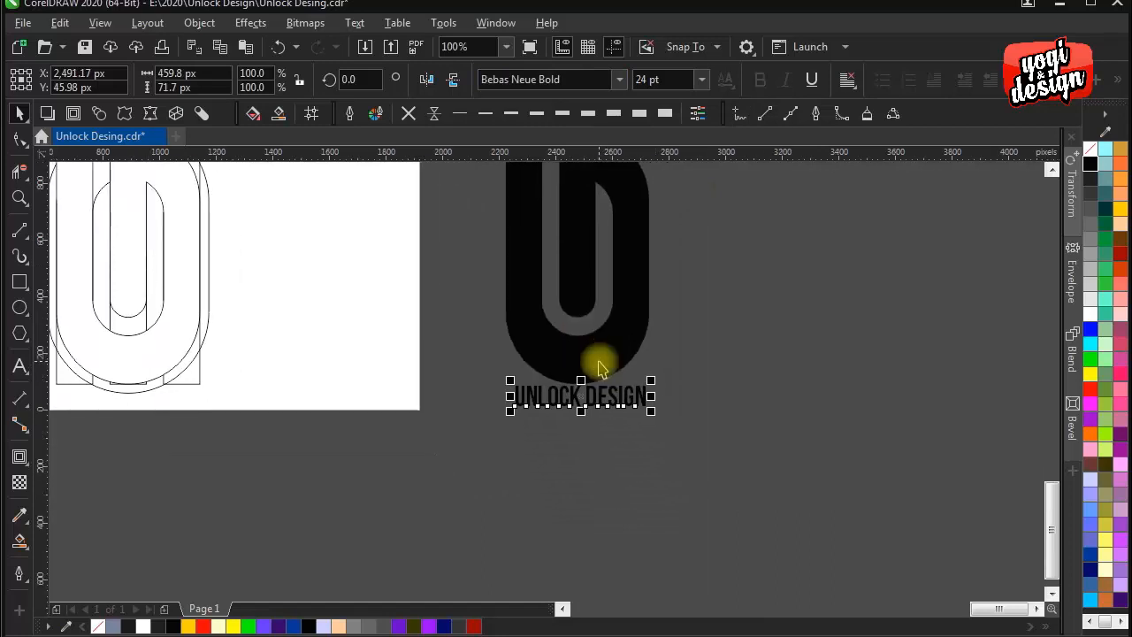
- Centre the text horizontally on the monogram and lower it to a centre Y of about -4 px
scroll(599, 388, up, 1)
shift+click(583, 357)
key(c)
click(795, 389)
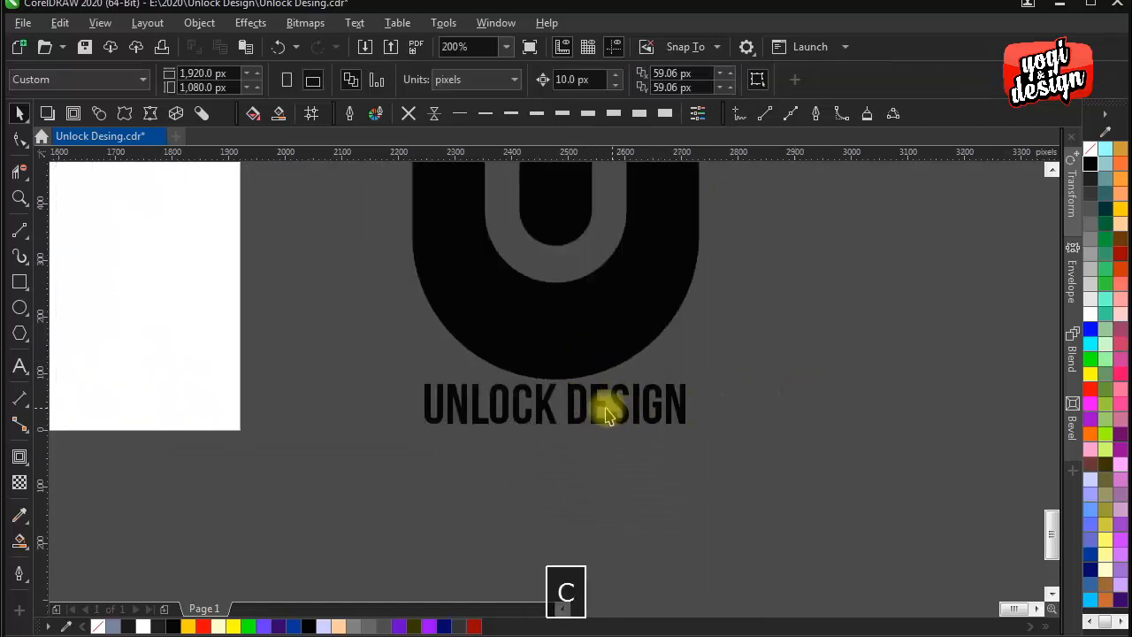
mouse_move(607, 416)
mouse_down()
mouse_move(596, 408)
mouse_move(598, 449)
mouse_move(596, 434)
mouse_up()
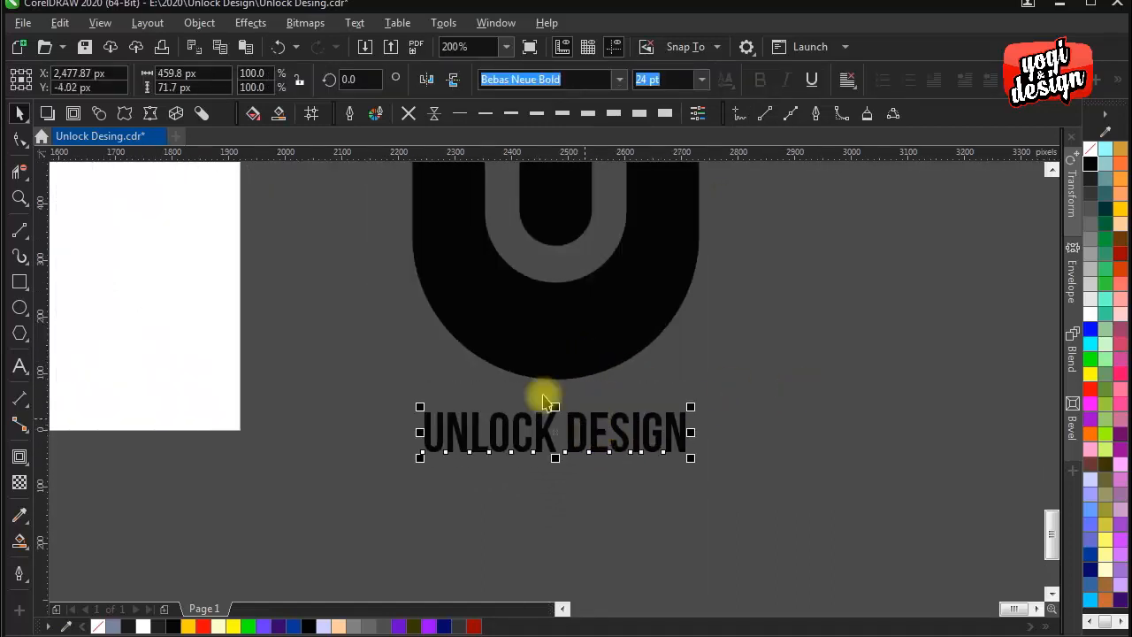
- Widen the letter spacing of the "UNLOCK DESIGN" text with the Shape tool and centre it on the monogram again
click(19, 139)
drag(691, 459, 748, 460)
click(19, 113)
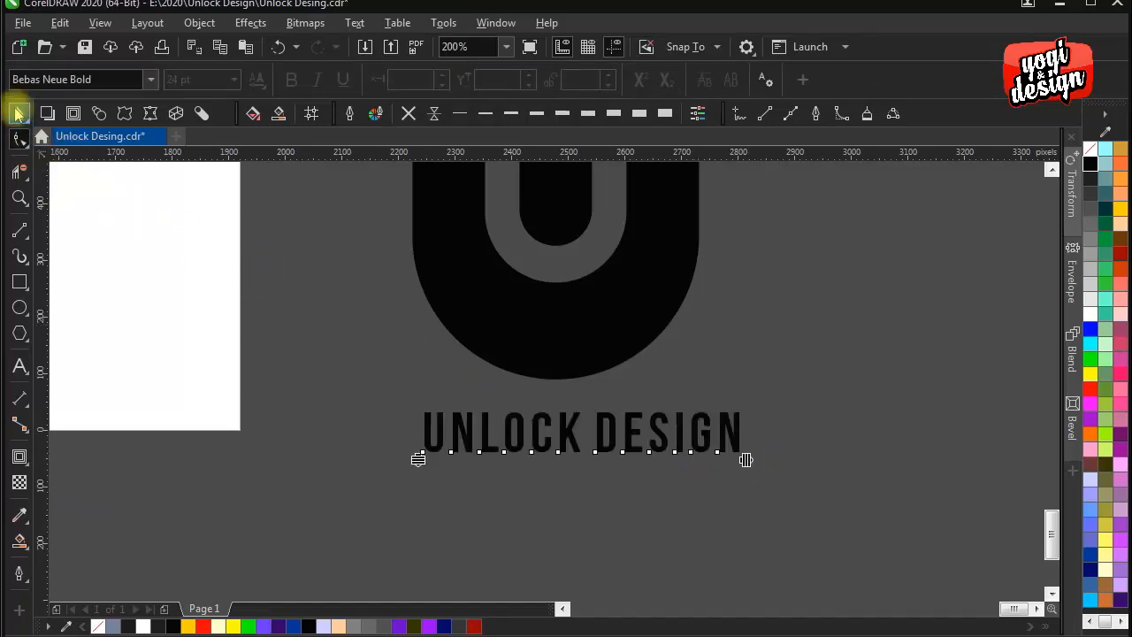
shift+click(497, 310)
key(c)
scroll(496, 309, down, 1)
drag(694, 318, 646, 482)
click(773, 463)
- Move the monogram and its text together farther away from the page's right edge
drag(695, 222, 406, 603)
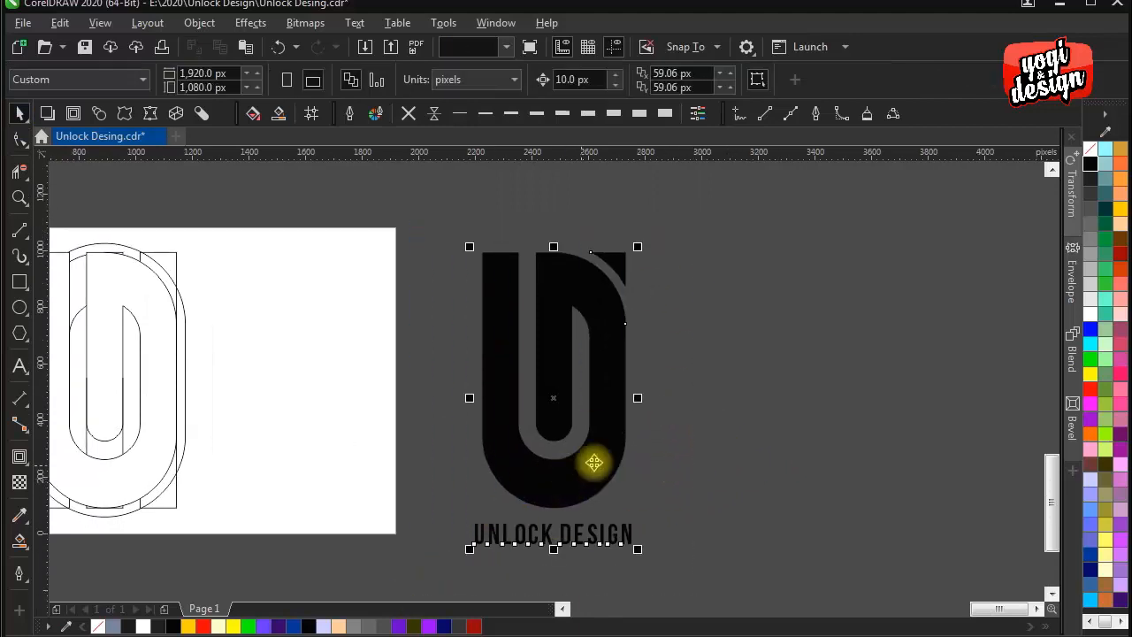
drag(700, 453, 795, 457)
drag(947, 445, 705, 410)
click(585, 395)
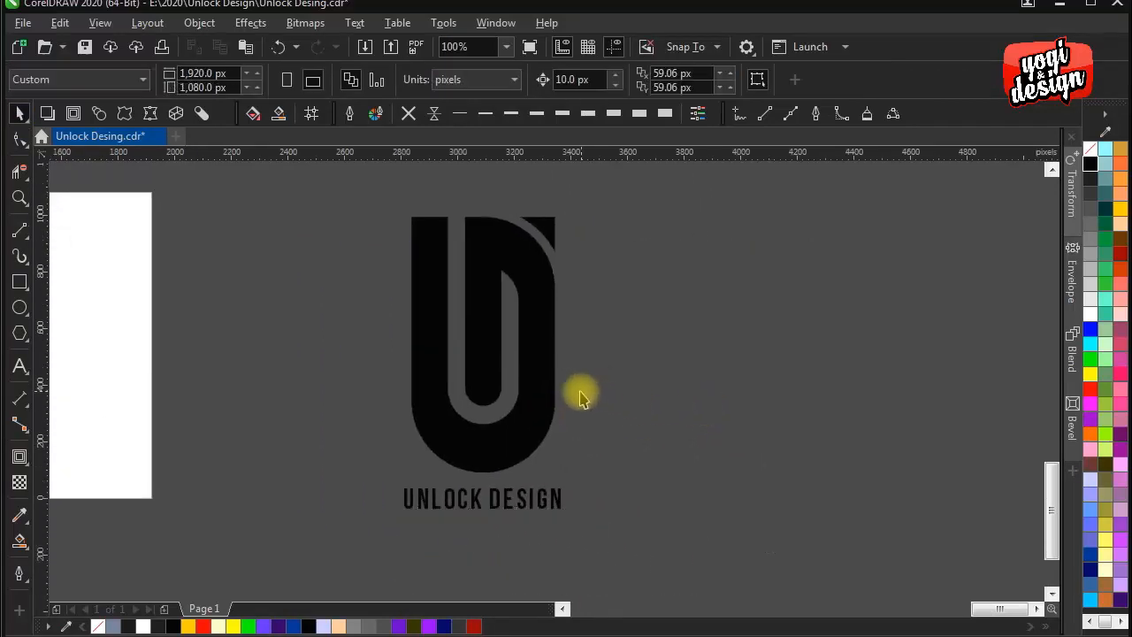
drag(578, 394, 606, 406)
- Draw a black-filled rectangle of about 1,228 × 1,237.5 px around the monogram and text, and send it behind them
click(19, 281)
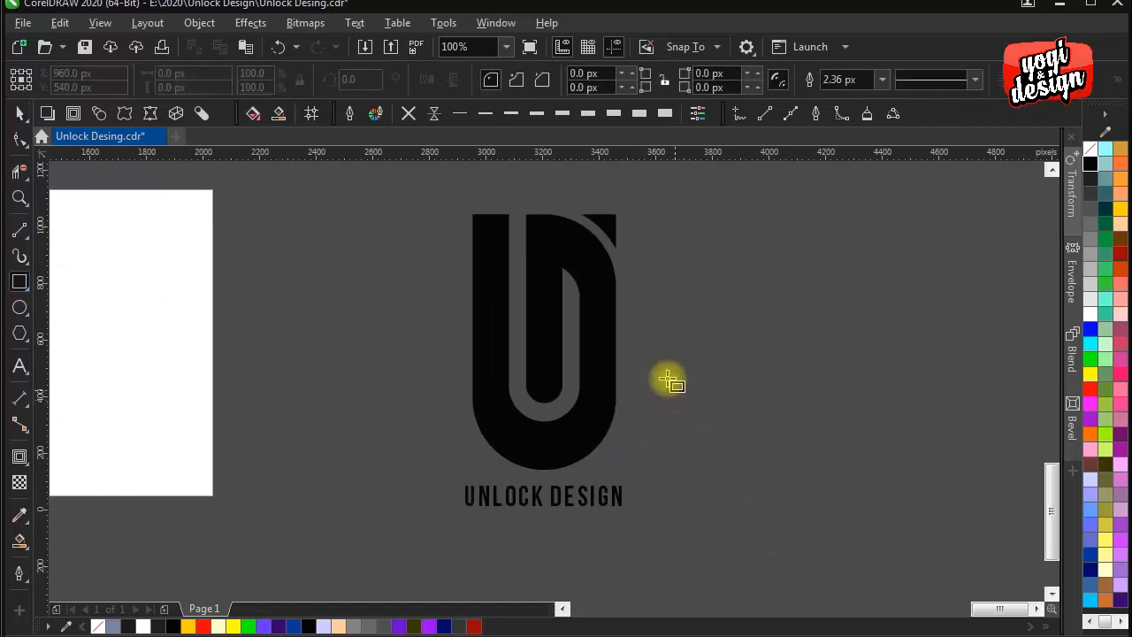
drag(371, 184, 719, 534)
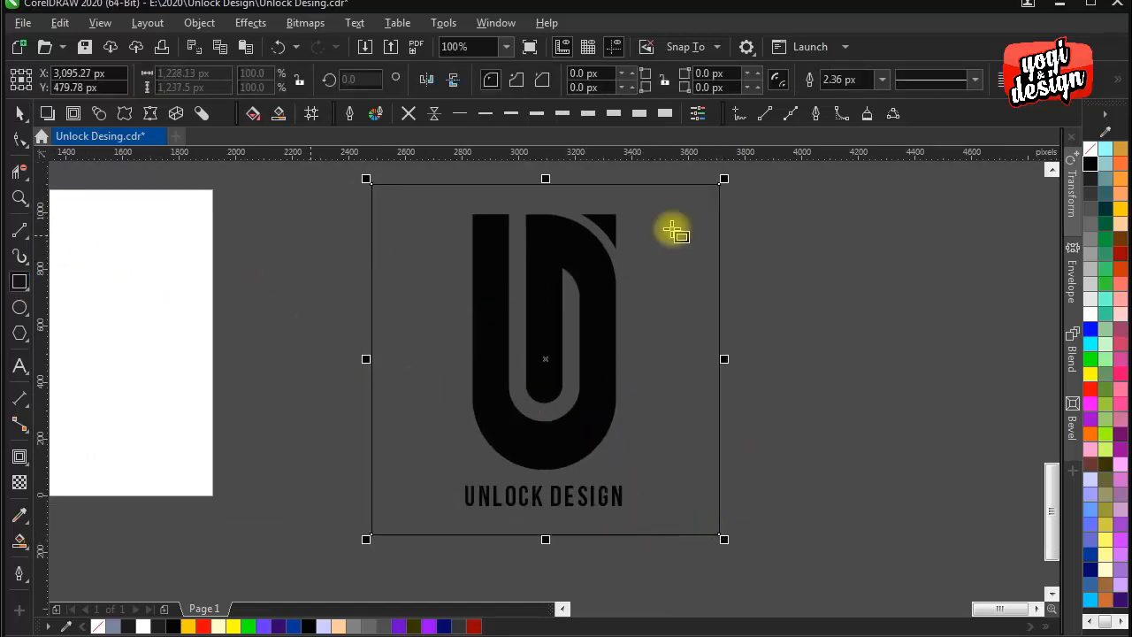
click(1092, 165)
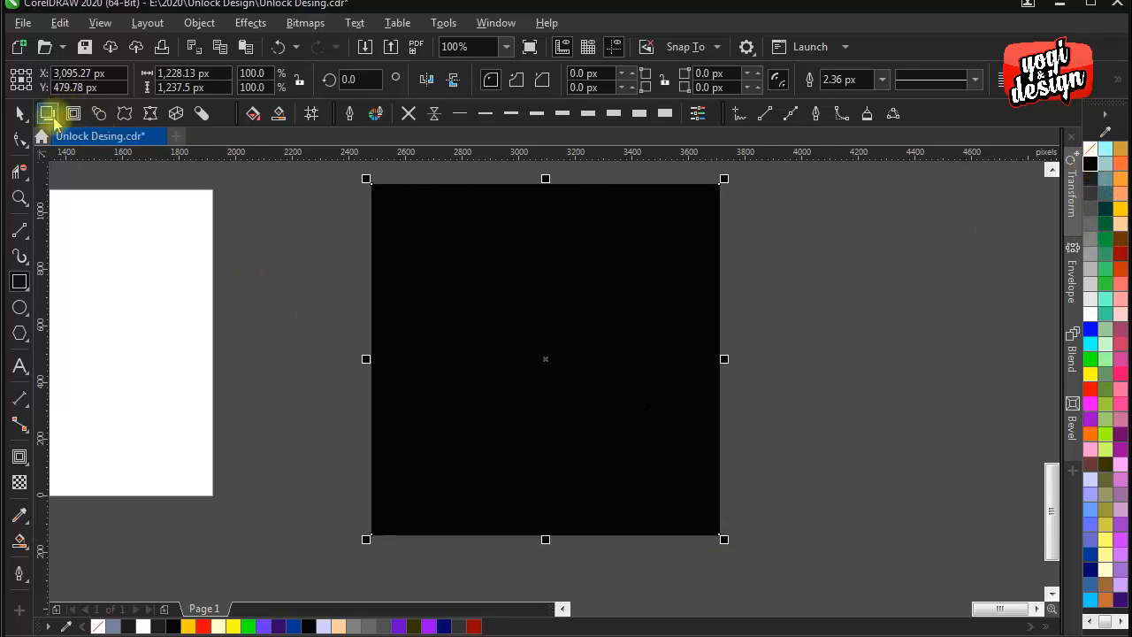
key(space)
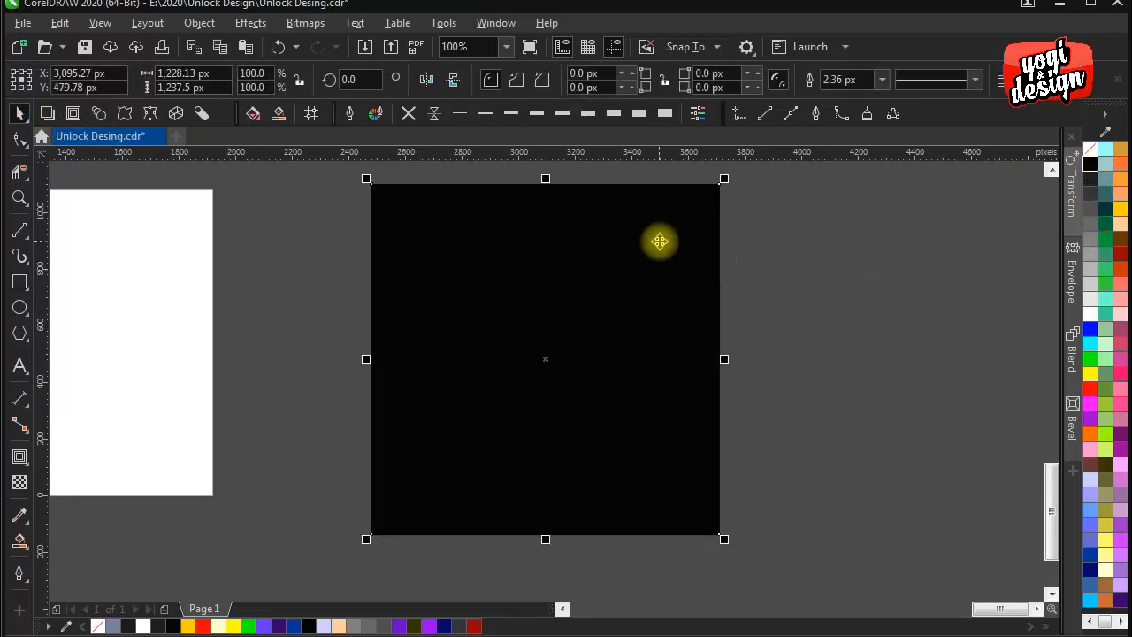
key(ctrl+End)
click(694, 269)
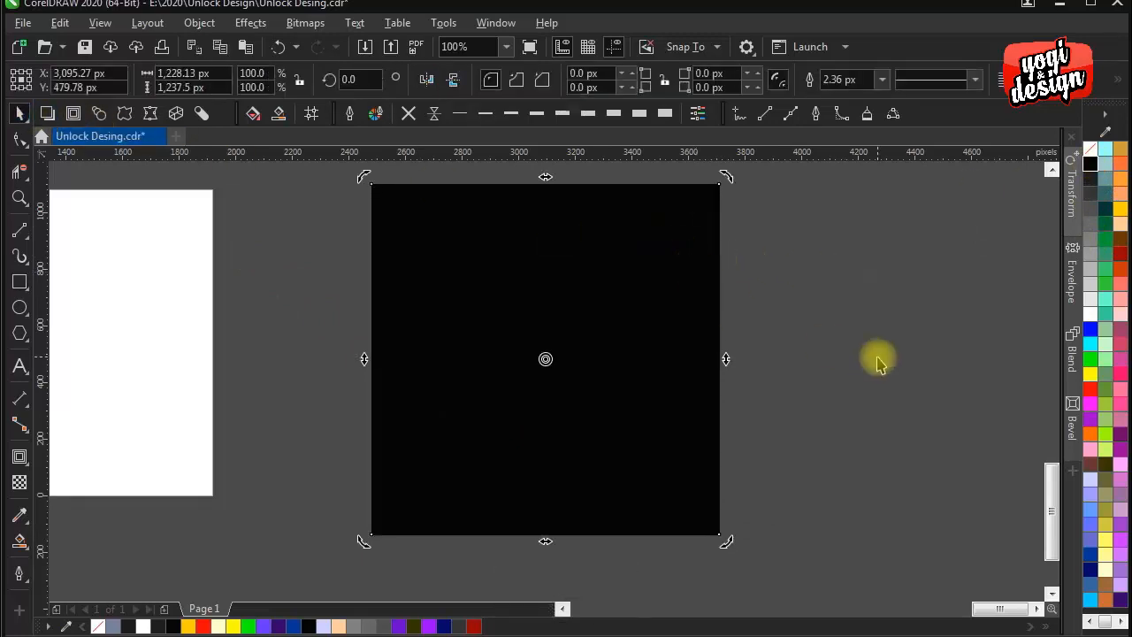
click(842, 407)
- Recolour the monogram shapes and the "UNLOCK DESIGN" text white
drag(811, 505, 227, 195)
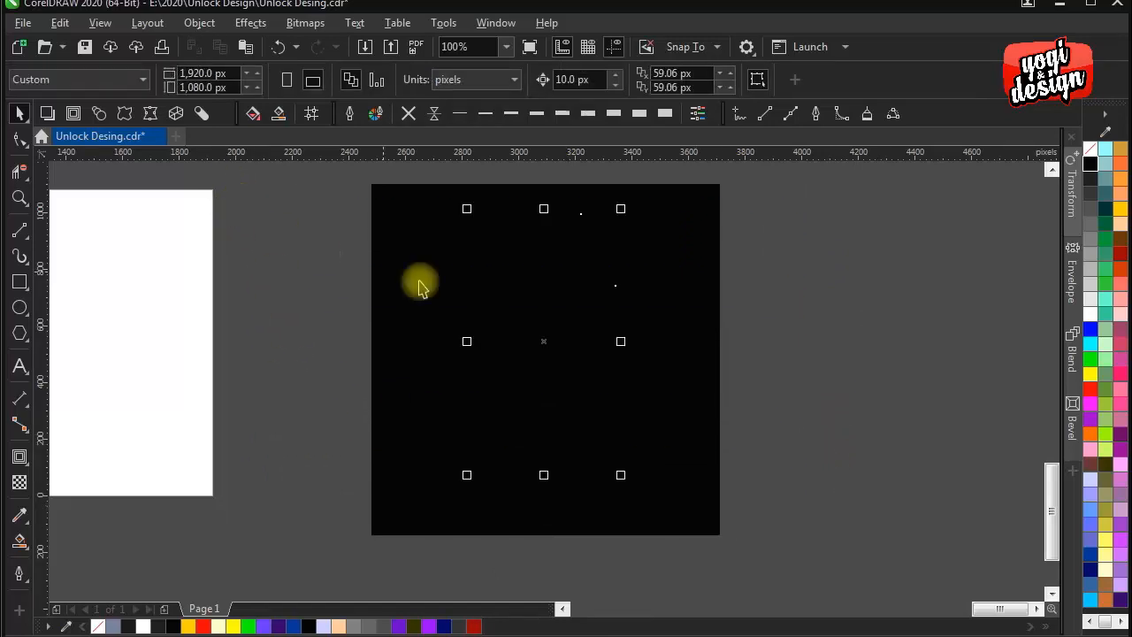
click(1090, 329)
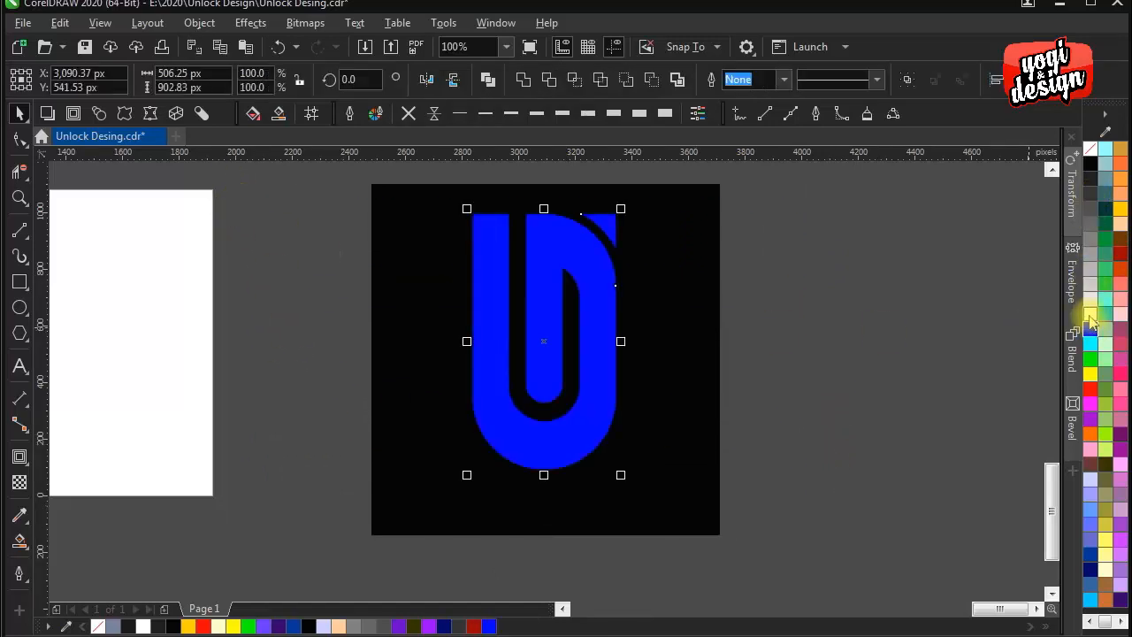
click(1090, 314)
click(889, 341)
click(558, 502)
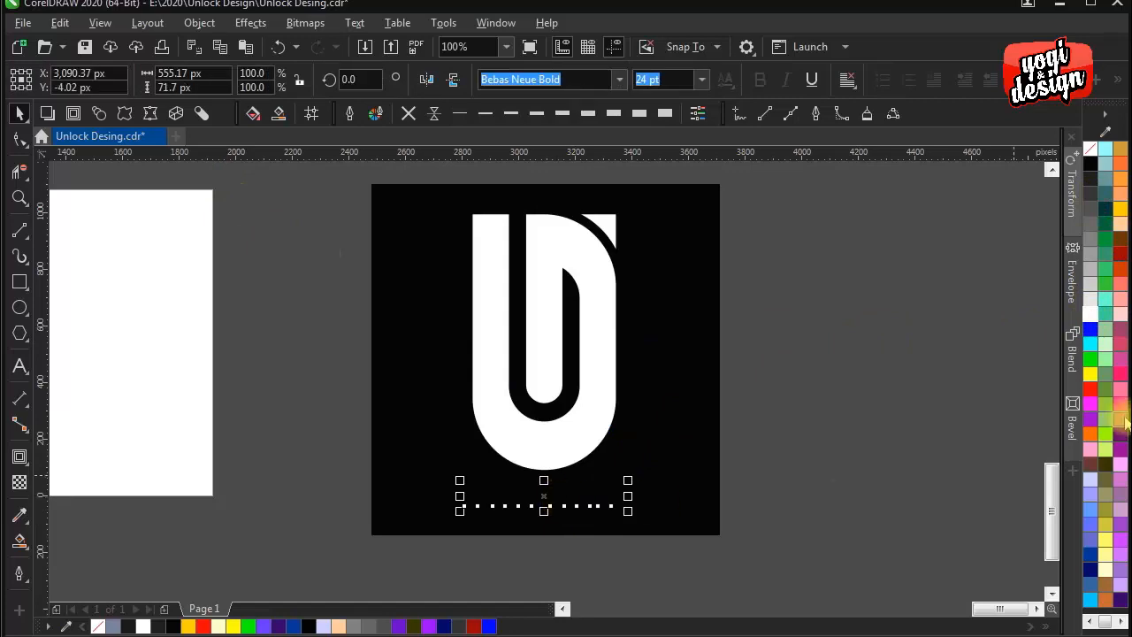
click(1091, 318)
click(847, 363)
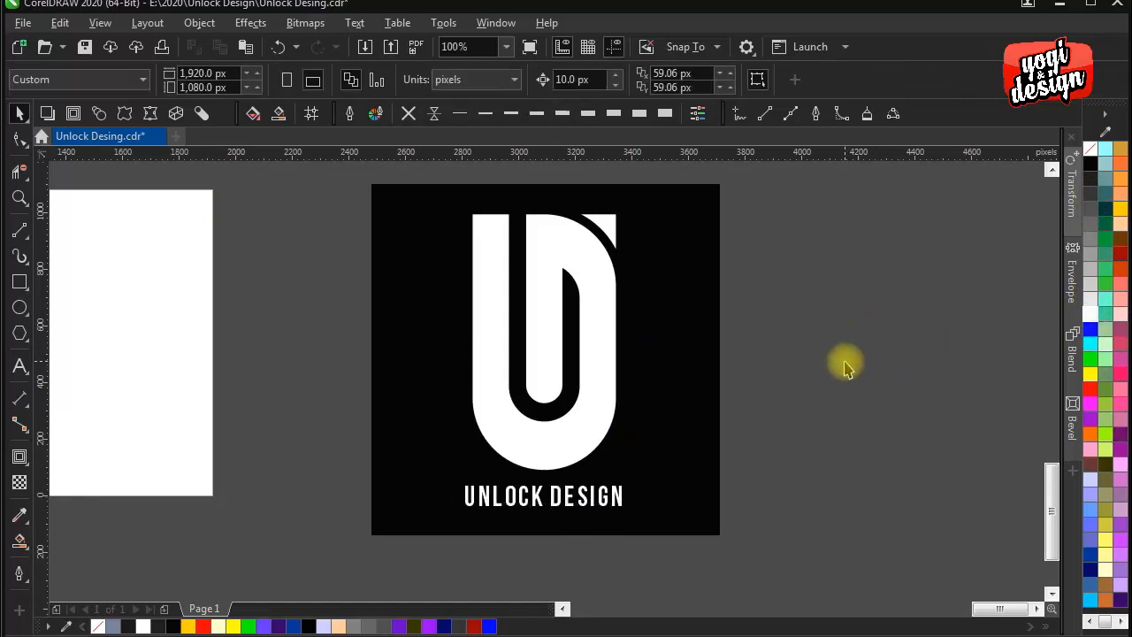
- Widen the black background rectangle symmetrically about its centre to about 2,578 px
click(704, 347)
drag(726, 359, 914, 358)
- Scale the monogram and its text together to about 60.5% in the middle of the black background
scroll(747, 351, down, 1)
shift+drag(707, 273, 569, 484)
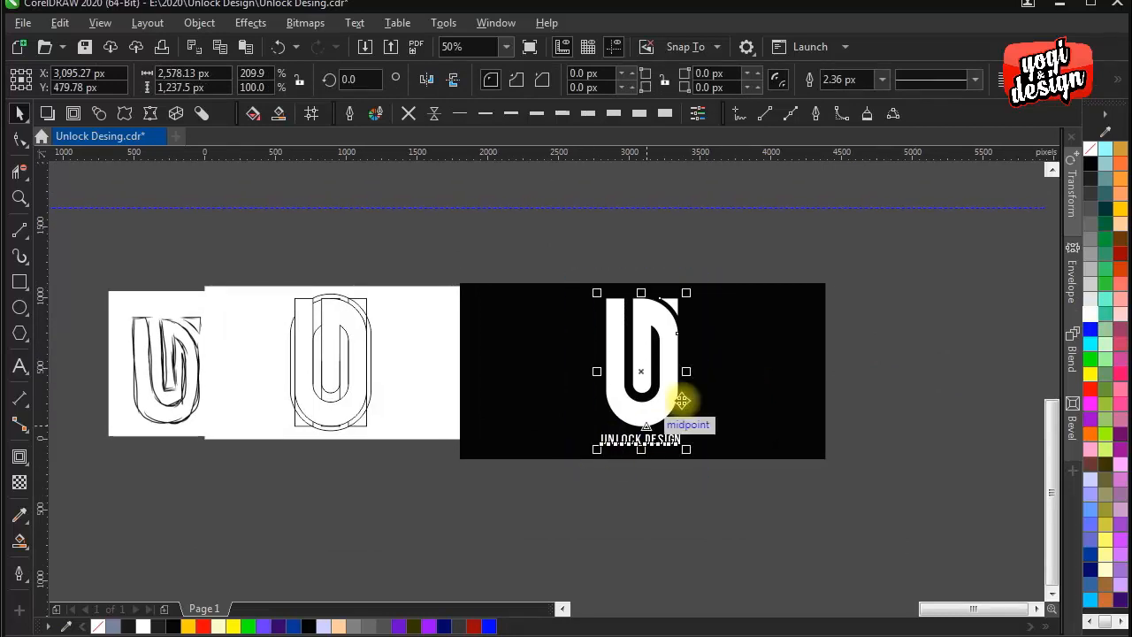
scroll(683, 345, up, 1)
shift+drag(685, 239, 662, 296)
click(775, 348)
drag(778, 351, 751, 356)
drag(615, 392, 628, 390)
drag(736, 399, 692, 399)
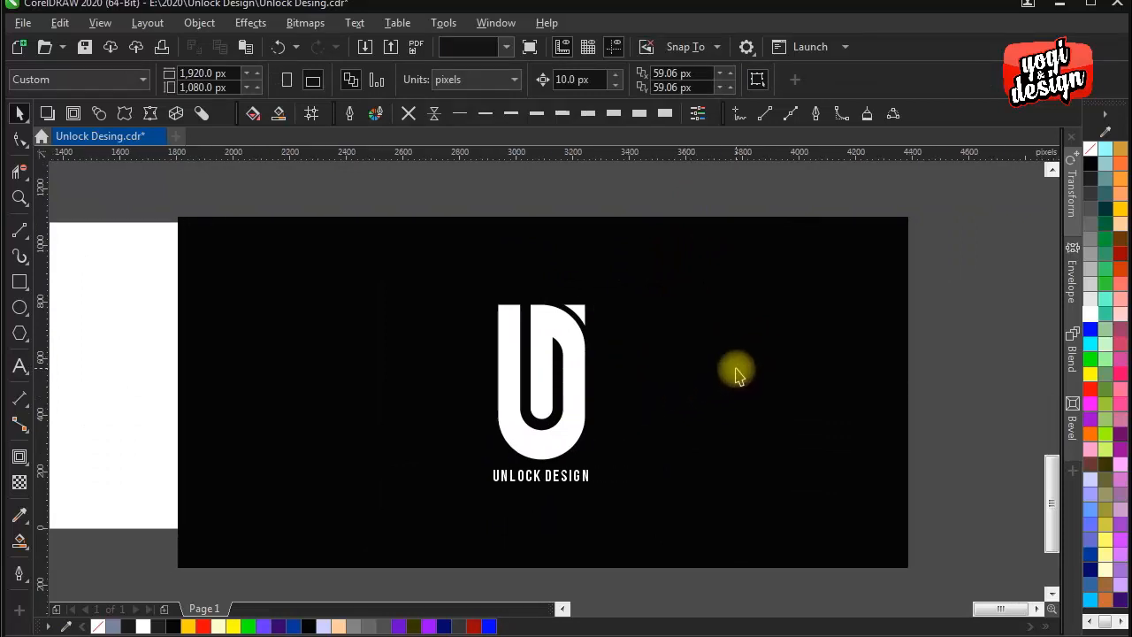
- Narrow the black background symmetrically about its centre to a width of about 2,228 px
click(901, 387)
shift+drag(907, 392, 863, 396)
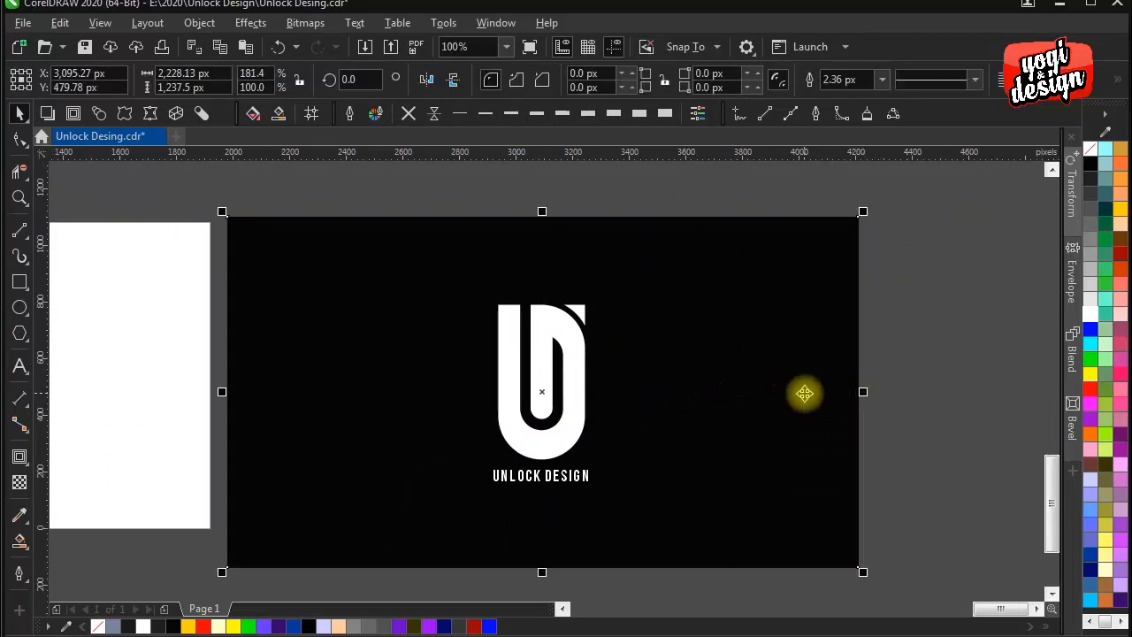
click(895, 266)
- Move the background, monogram and text together farther away from the page, to a centre X of about 3,833 px
drag(897, 194, 195, 588)
drag(779, 361, 758, 351)
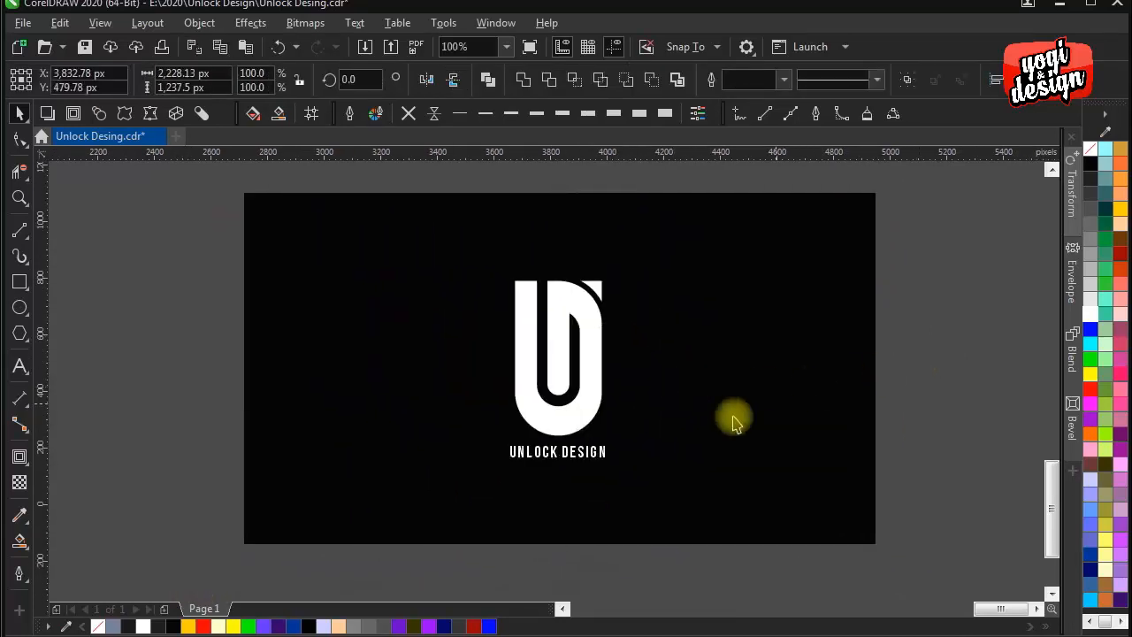
key(Escape)
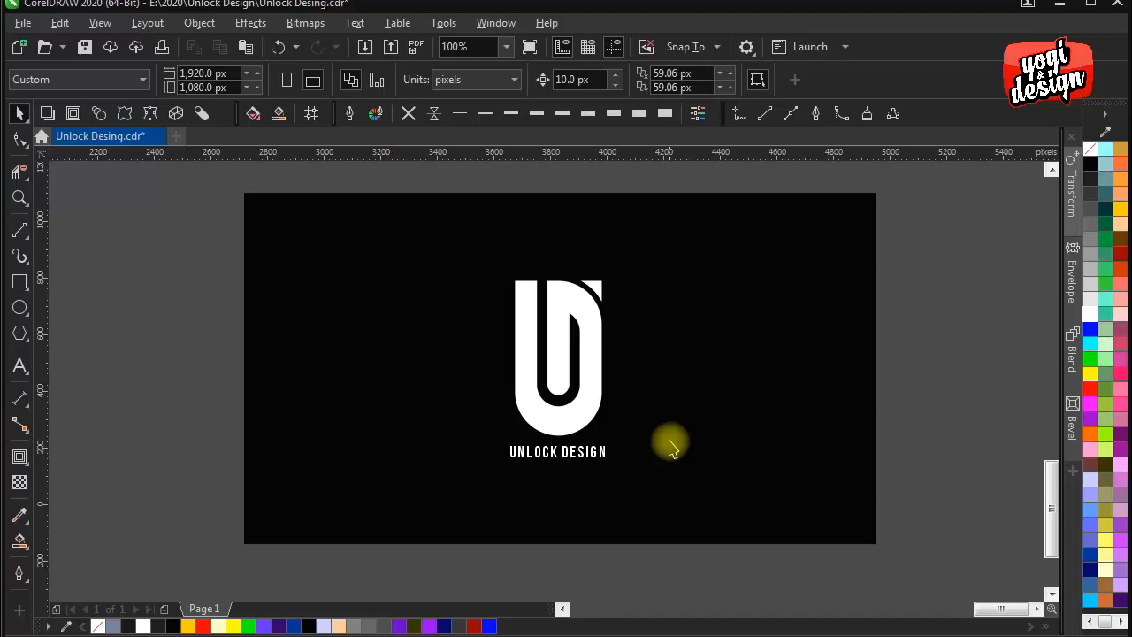
- Examine the white monogram and its text up close on the black background
click(560, 337)
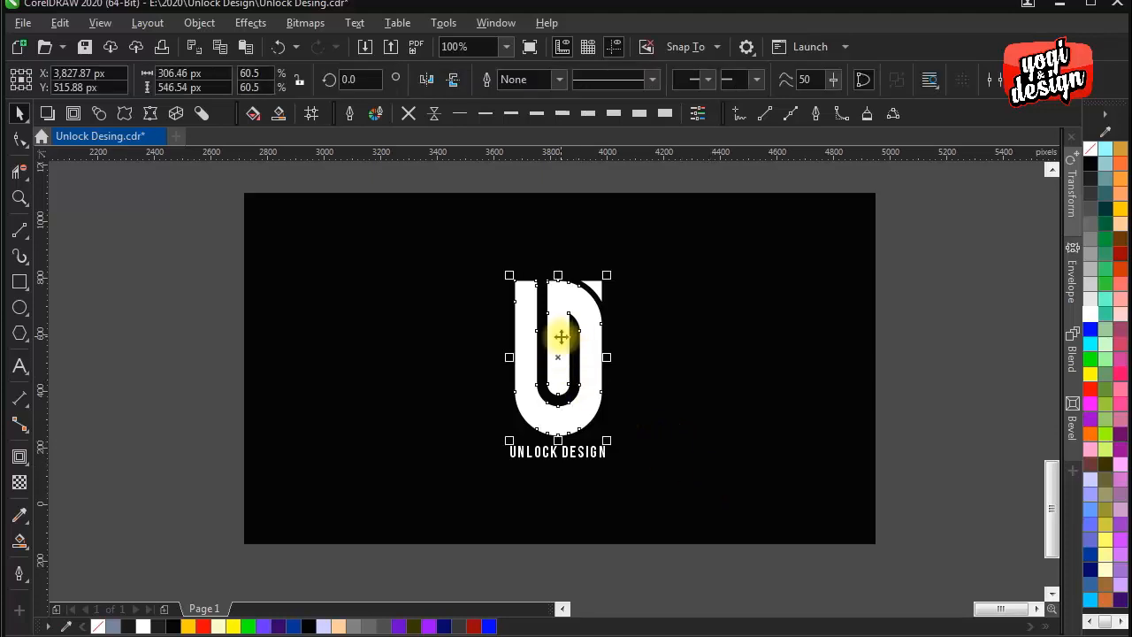
scroll(560, 337, up, 1)
drag(524, 338, 573, 290)
drag(604, 329, 604, 309)
click(718, 352)
drag(686, 328, 685, 339)
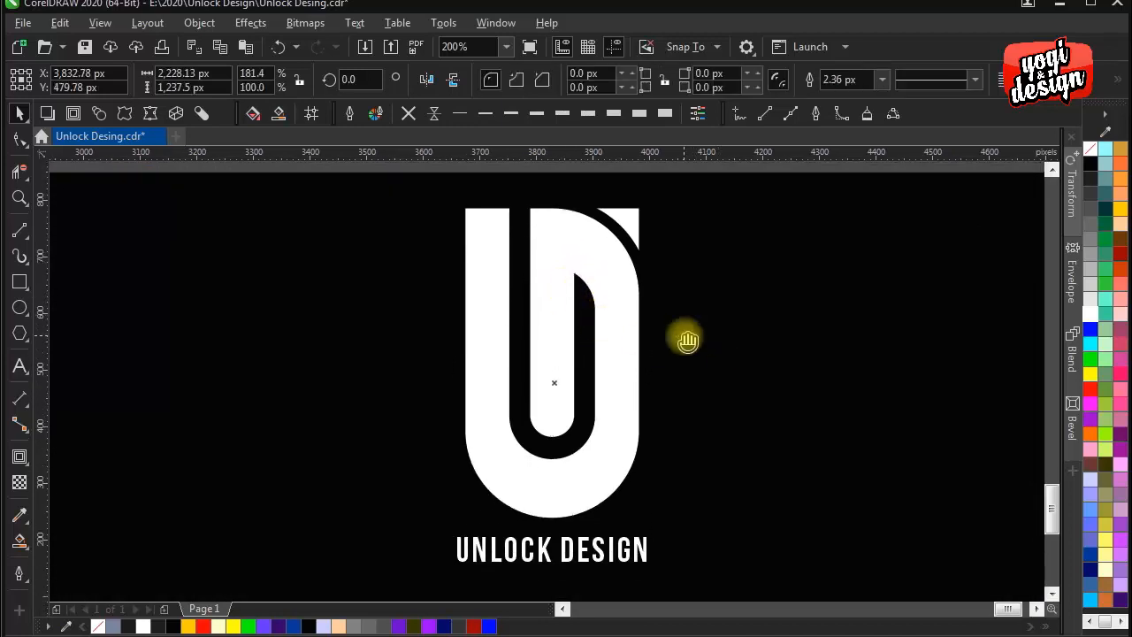